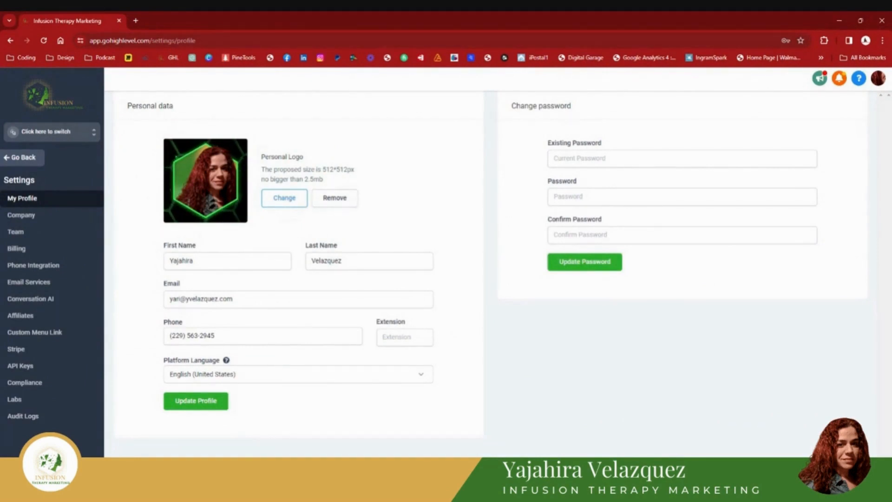
Check the personal logo size guideline, then open the Company settings and review the company data fields down to Custom Javascript.
left_click_drag(323, 169, 347, 170)
left_click(372, 174)
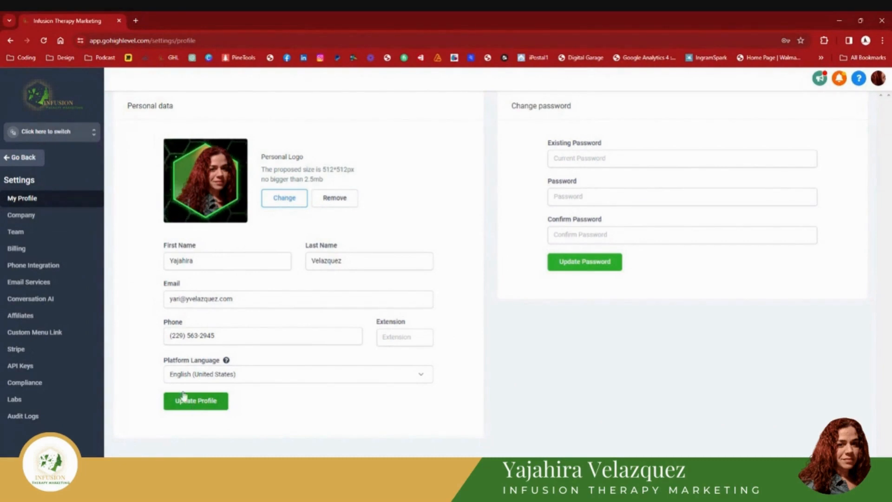
left_click(26, 217)
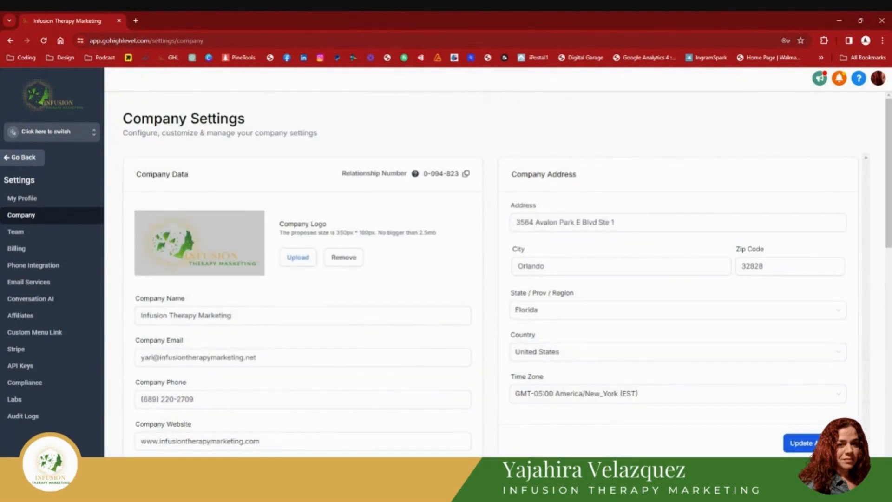
scroll(193, 379, "down", 1)
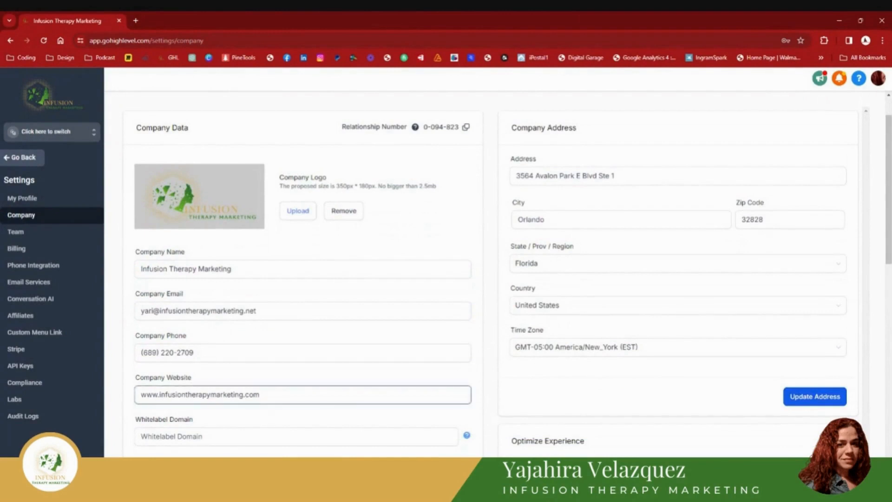
scroll(205, 416, "down", 3)
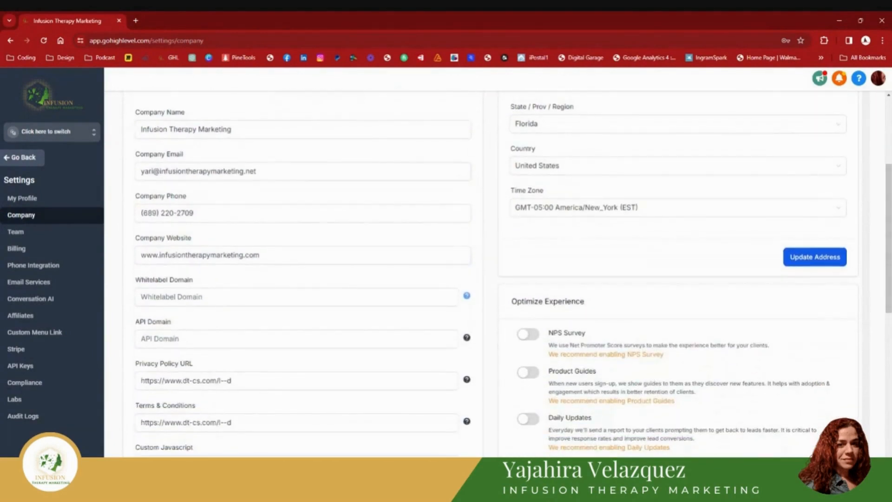
scroll(197, 363, "down", 1)
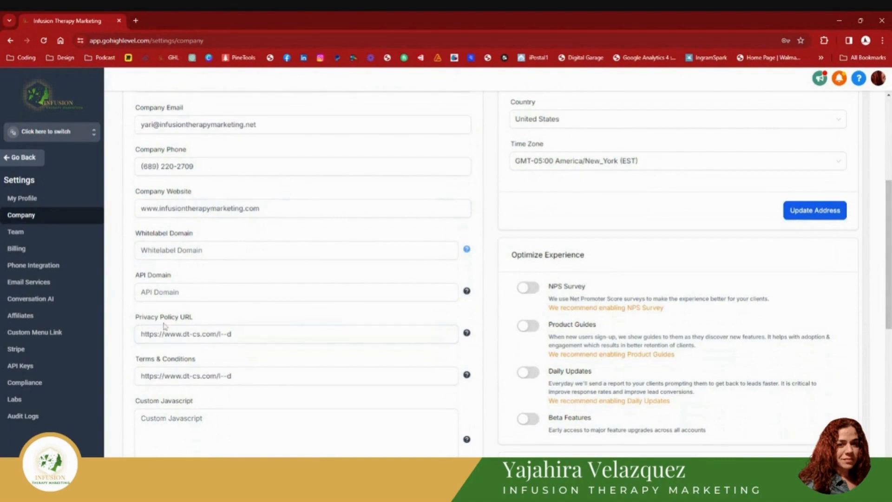
scroll(172, 398, "down", 2)
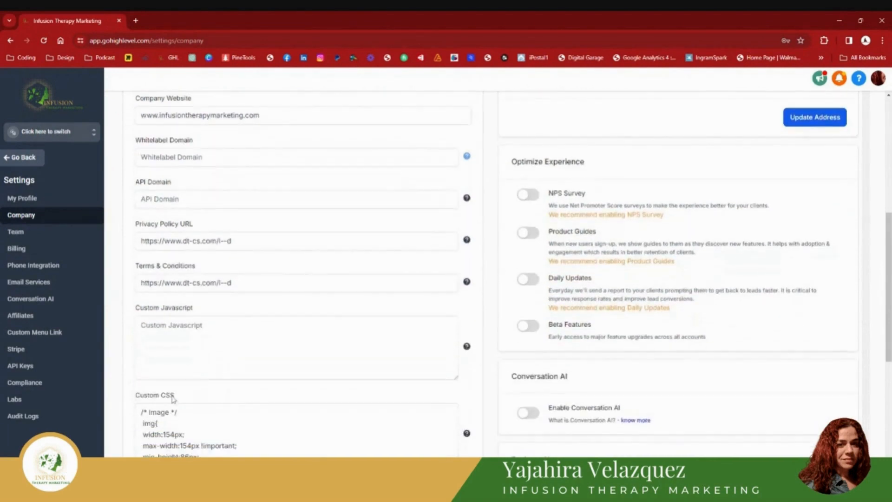
scroll(173, 398, "down", 1)
Read through the Custom CSS code in the company data and review the theme choice below it.
left_click(173, 398)
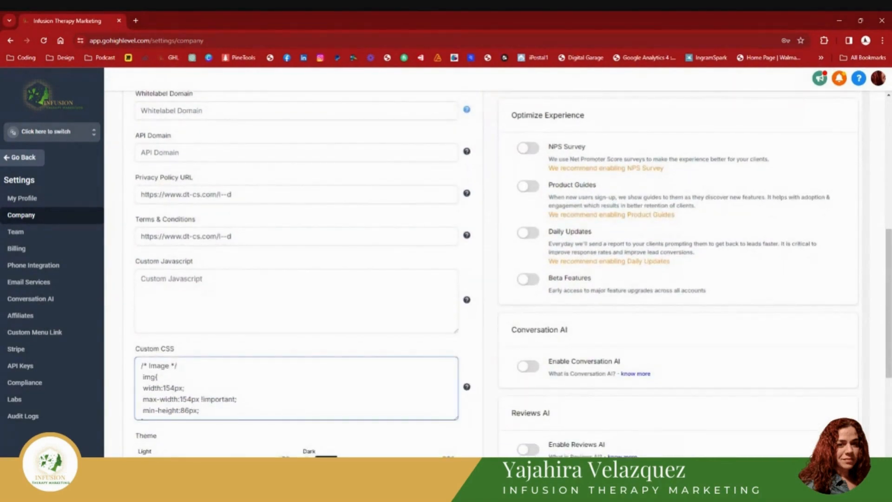
scroll(236, 400, "down", 2)
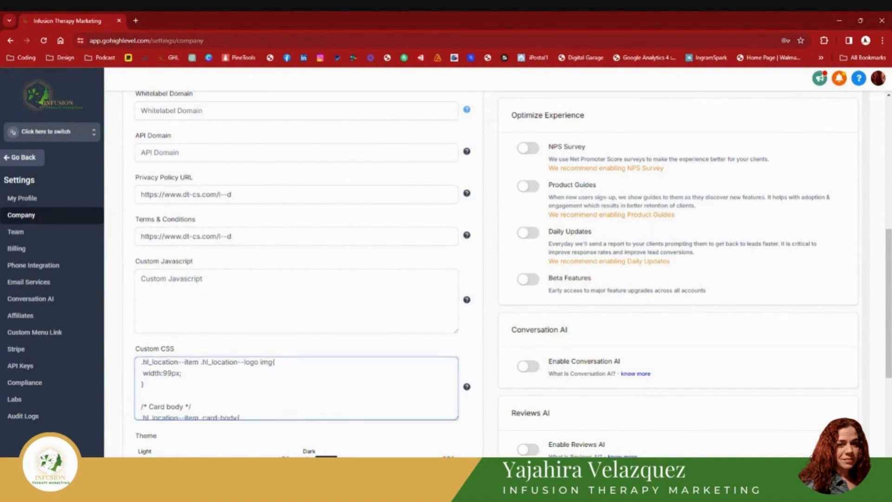
scroll(295, 388, "down", 4)
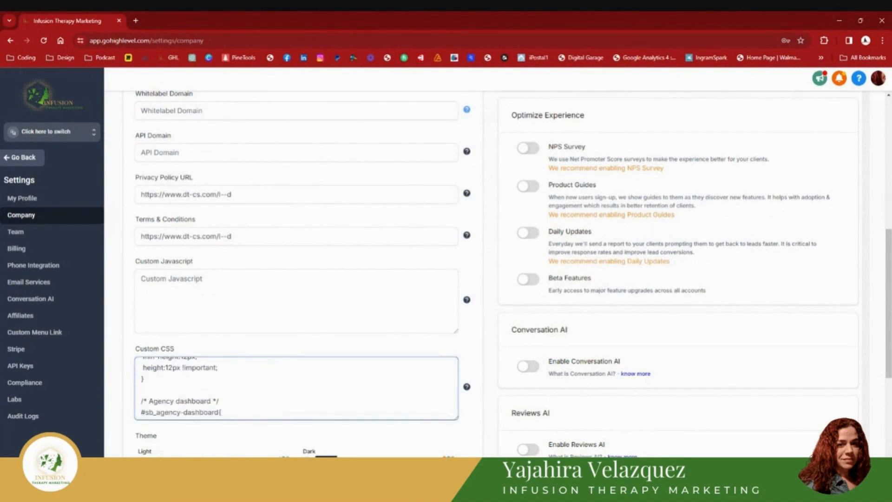
scroll(296, 388, "down", 5)
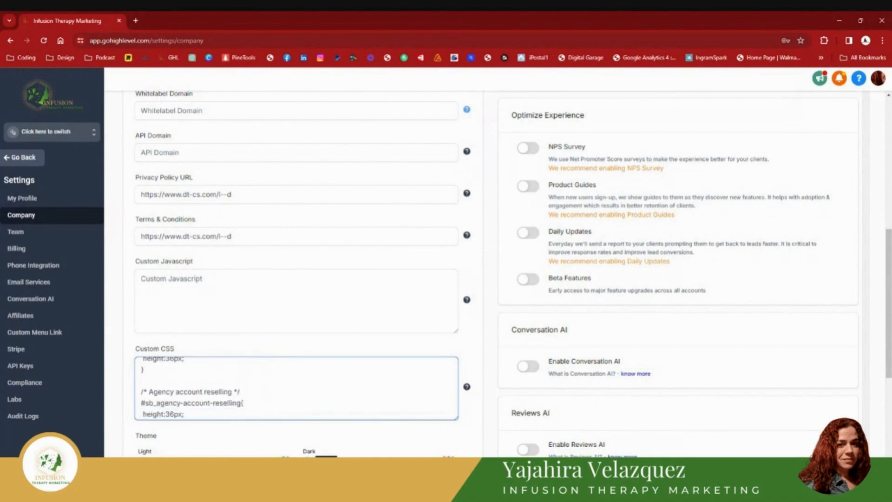
scroll(296, 387, "down", 3)
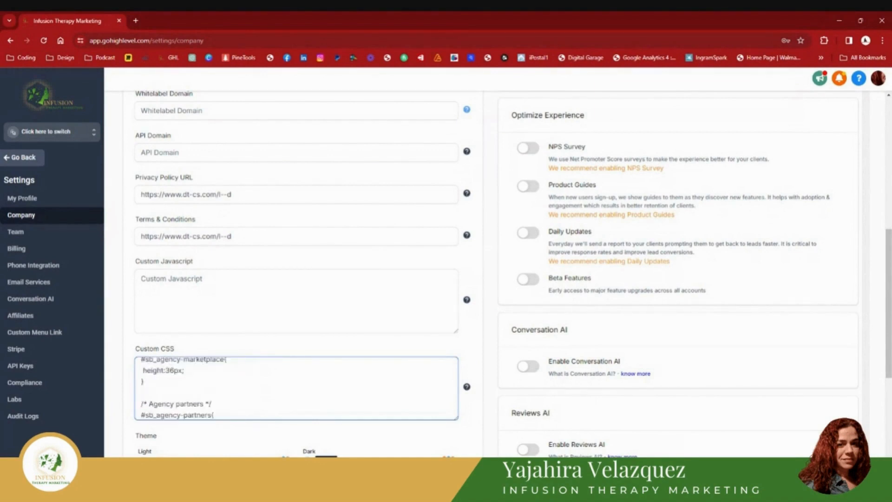
scroll(294, 445, "down", 3)
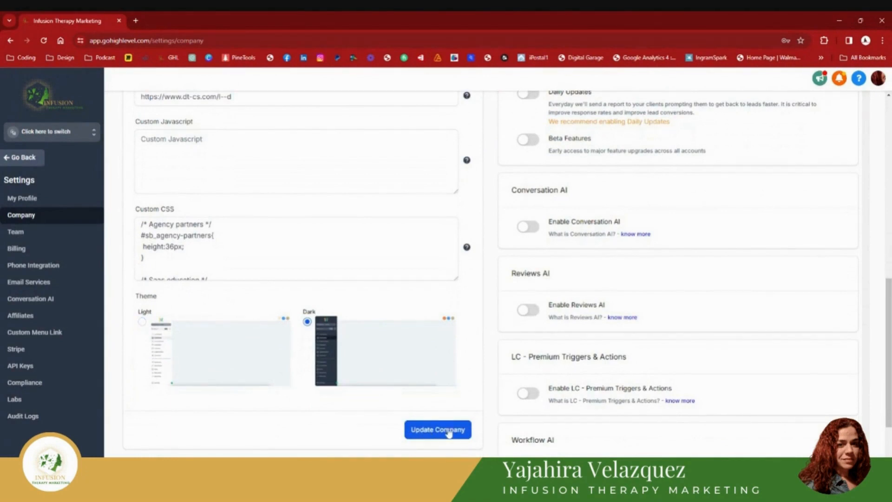
Review the company address, the Optimize Experience options, and the AI, premium triggers and template library toggles.
scroll(404, 355, "up", 1)
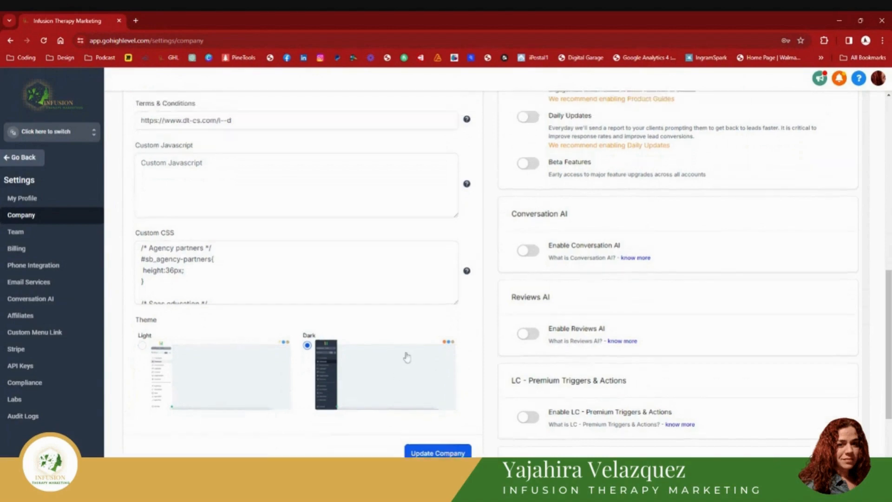
scroll(406, 357, "up", 11)
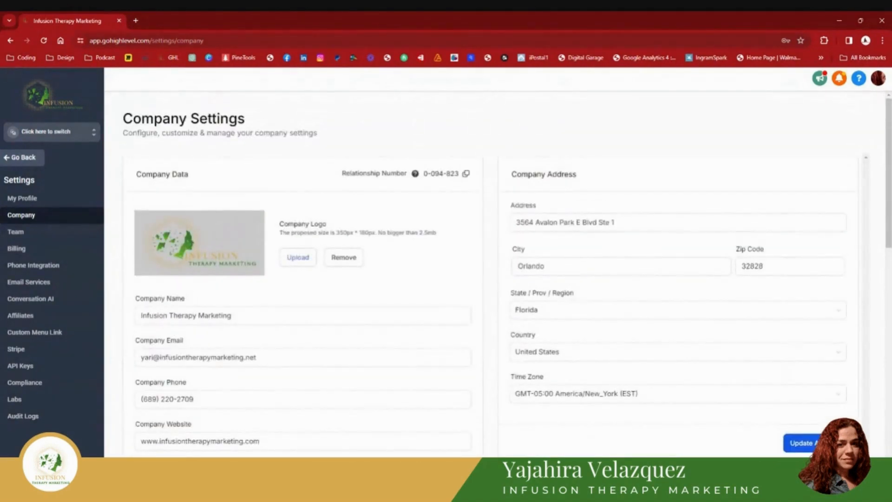
scroll(739, 320, "down", 4)
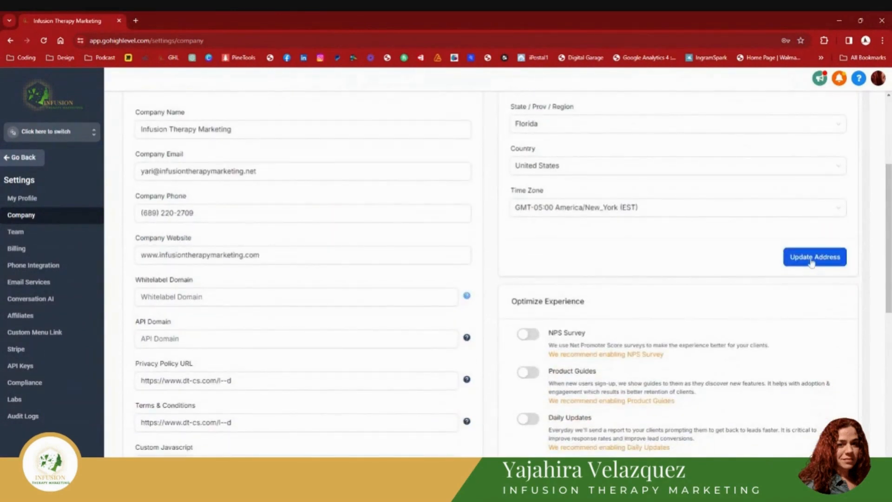
scroll(541, 314, "down", 2)
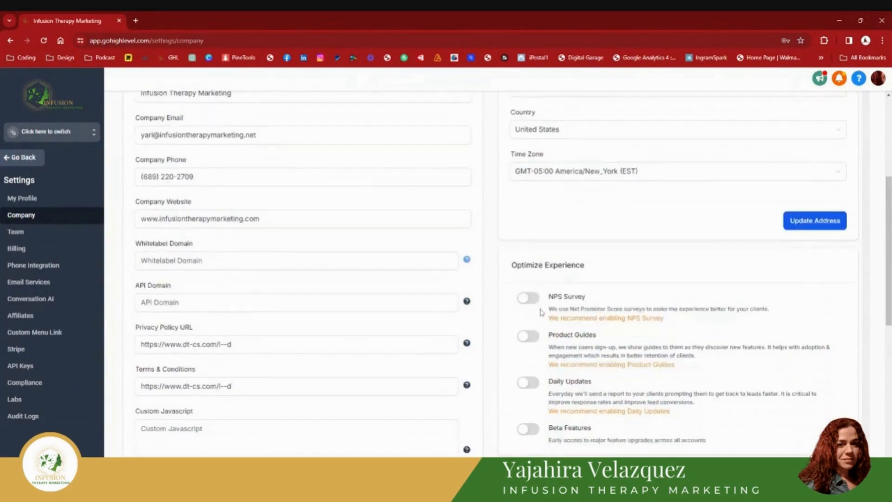
scroll(541, 314, "down", 7)
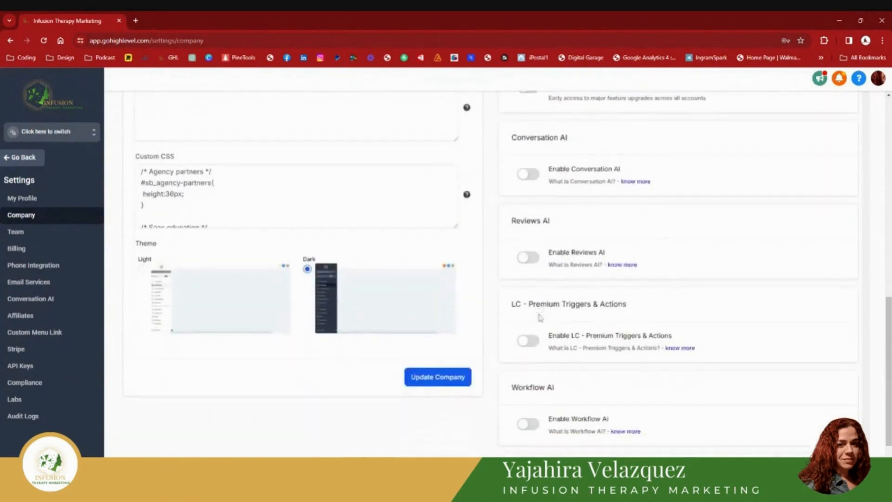
scroll(540, 318, "down", 3)
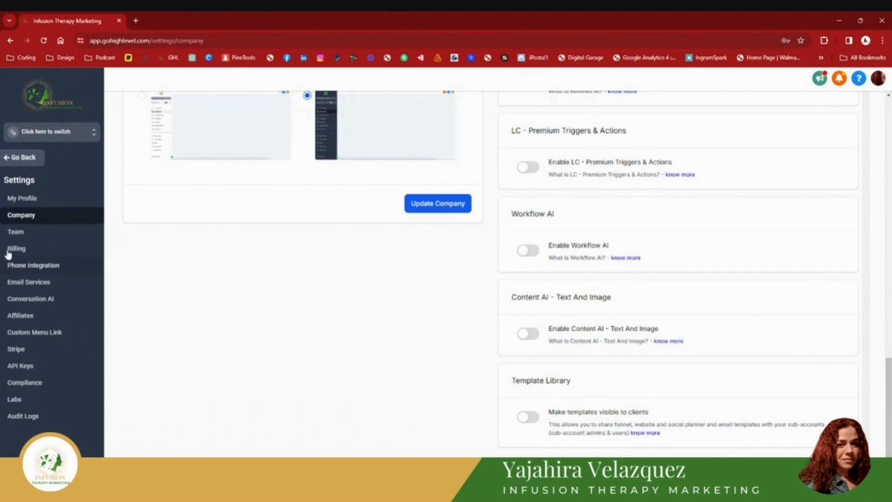
Open a new employee form in the Team settings and examine its user info fields and User Permissions.
left_click(18, 233)
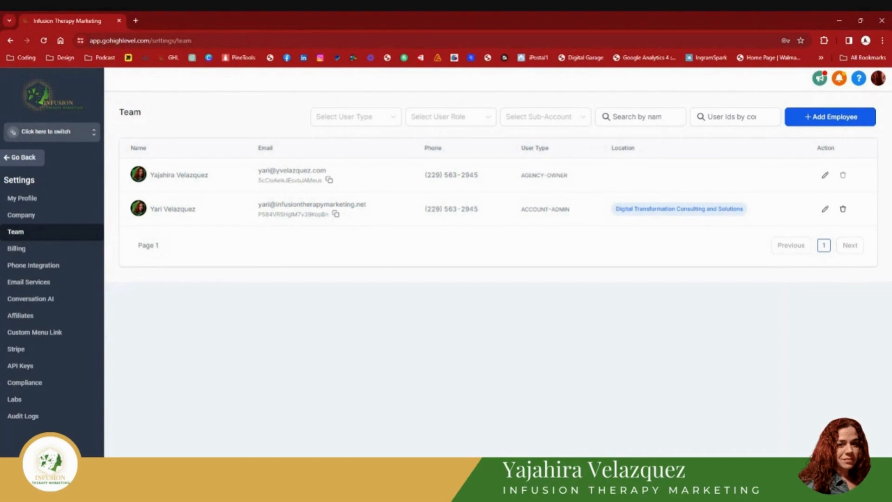
left_click(817, 122)
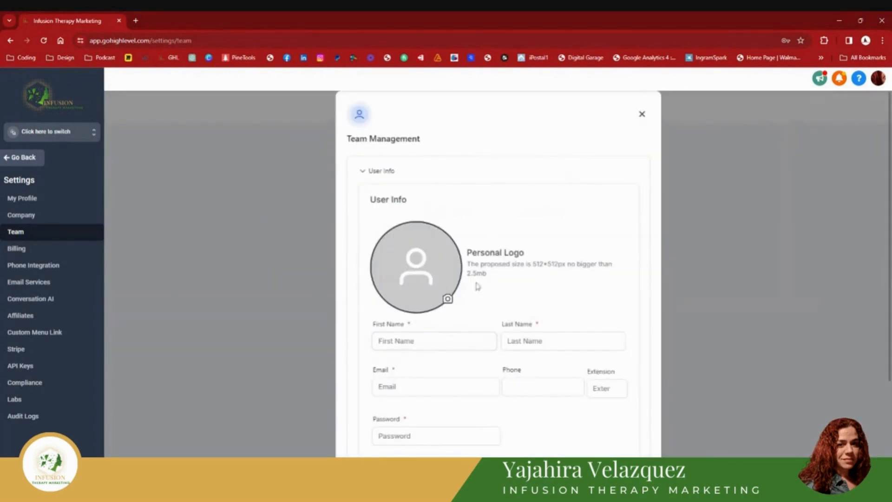
scroll(465, 255, "down", 4)
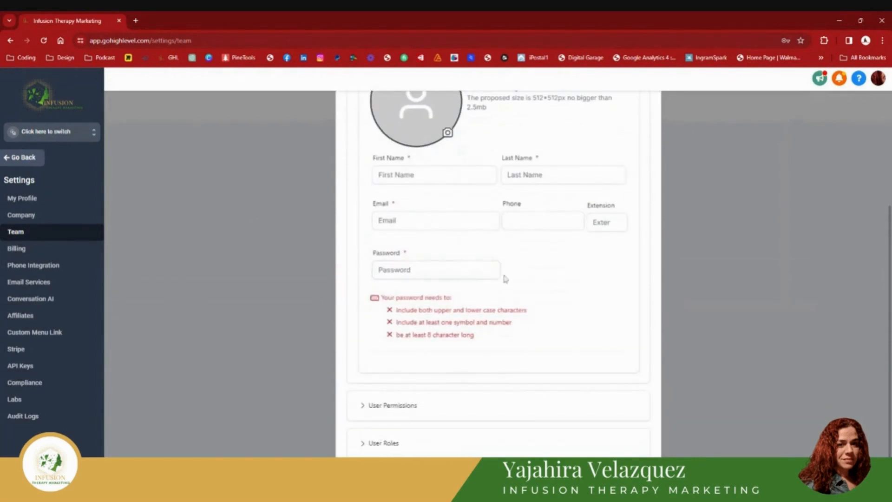
left_click(362, 405)
scroll(402, 354, "down", 4)
scroll(401, 331, "down", 1)
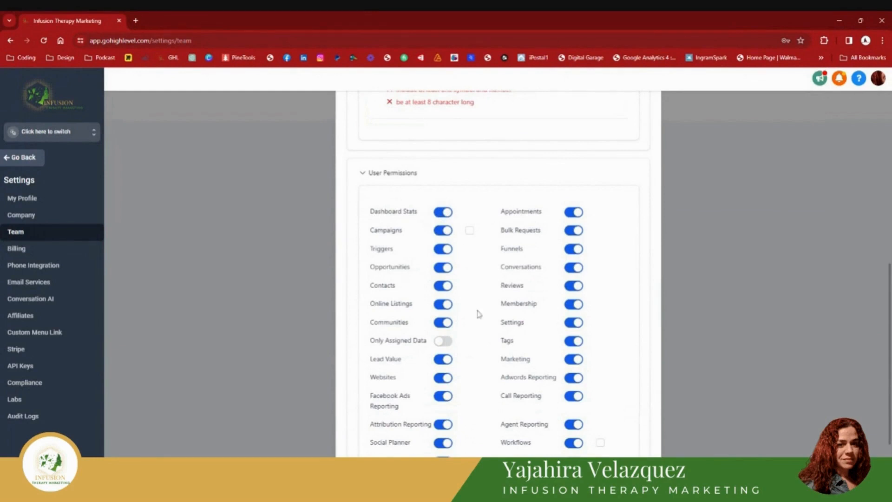
scroll(485, 362, "down", 2)
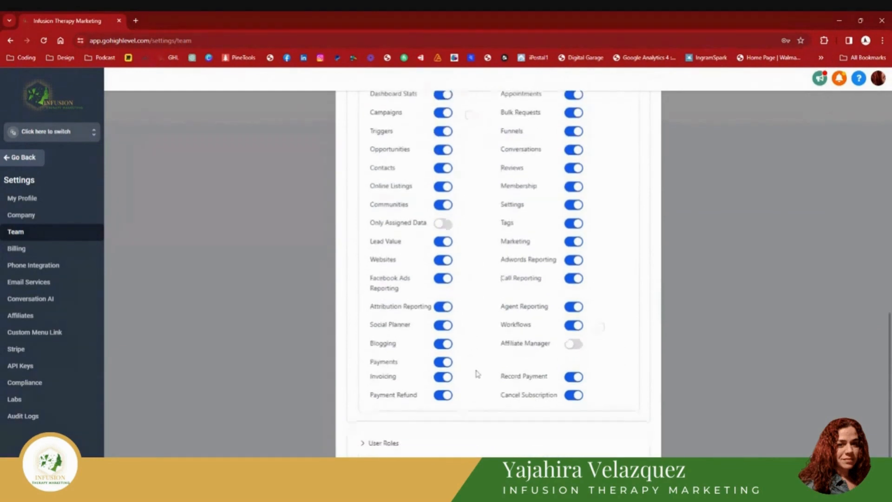
Examine the user type, user role and sub-account choices under User Roles, and close the employee form without saving.
left_click(366, 443)
scroll(396, 407, "down", 2)
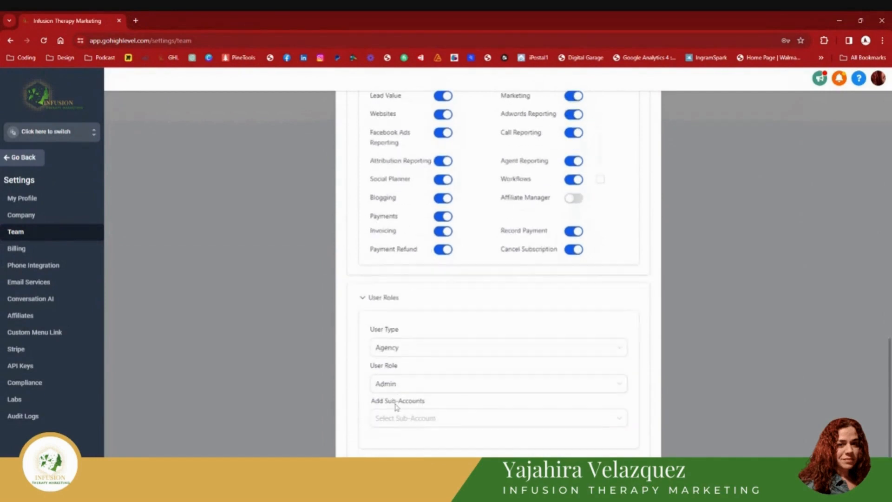
left_click(422, 354)
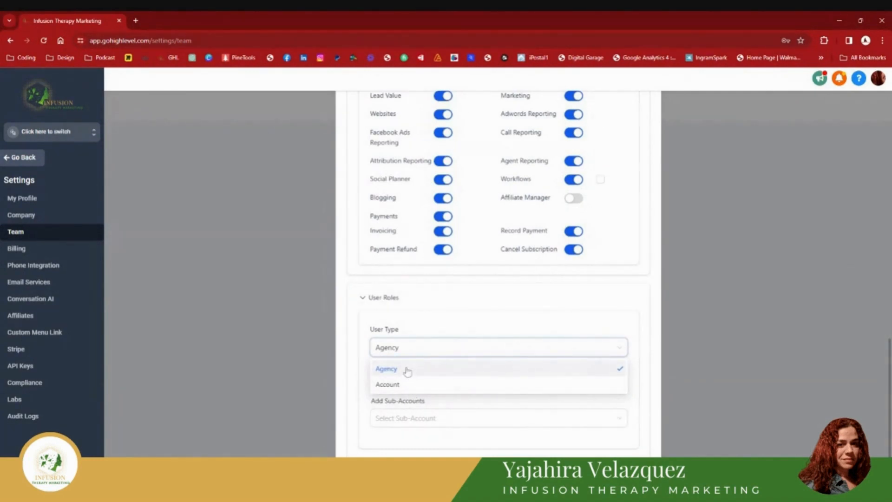
left_click(428, 346)
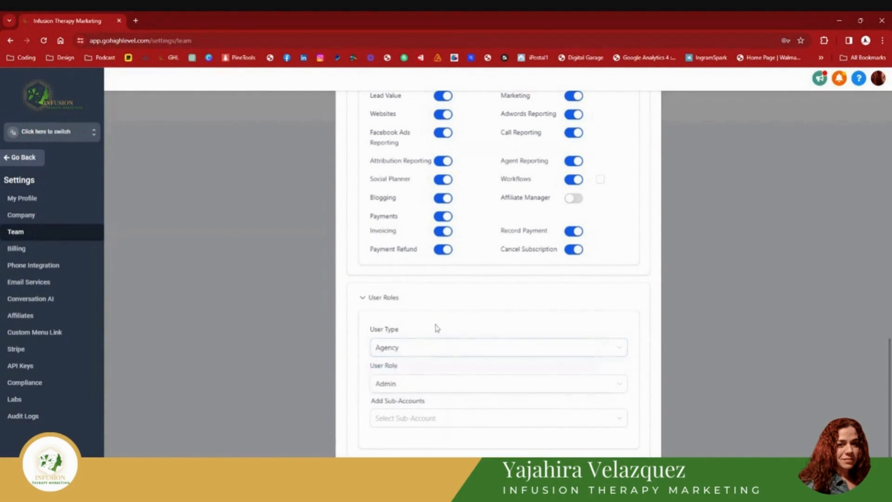
left_click(413, 384)
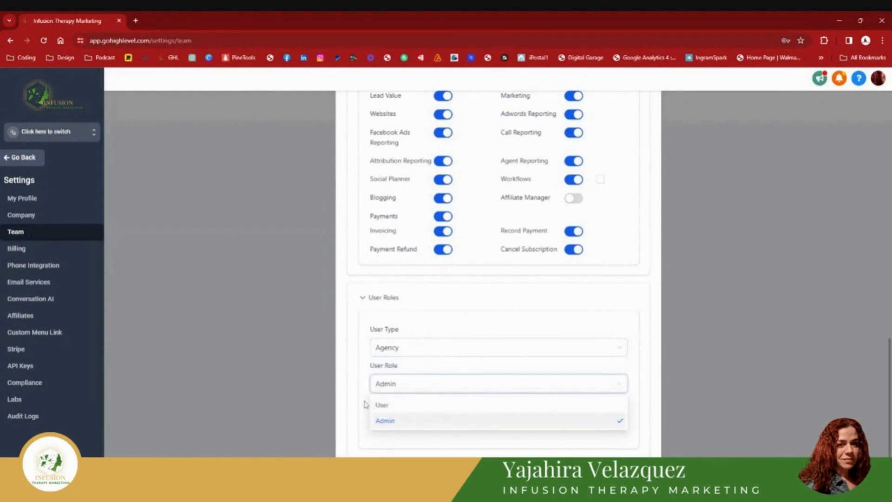
left_click(390, 421)
left_click(425, 422)
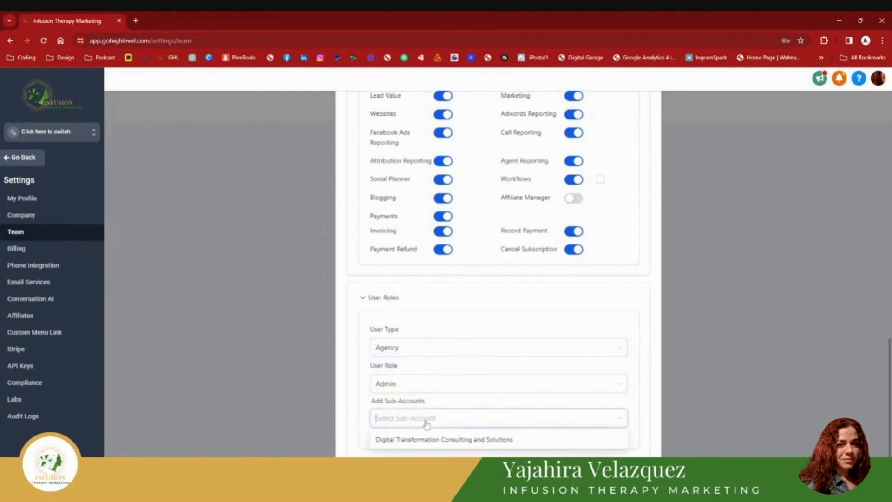
left_click(413, 444)
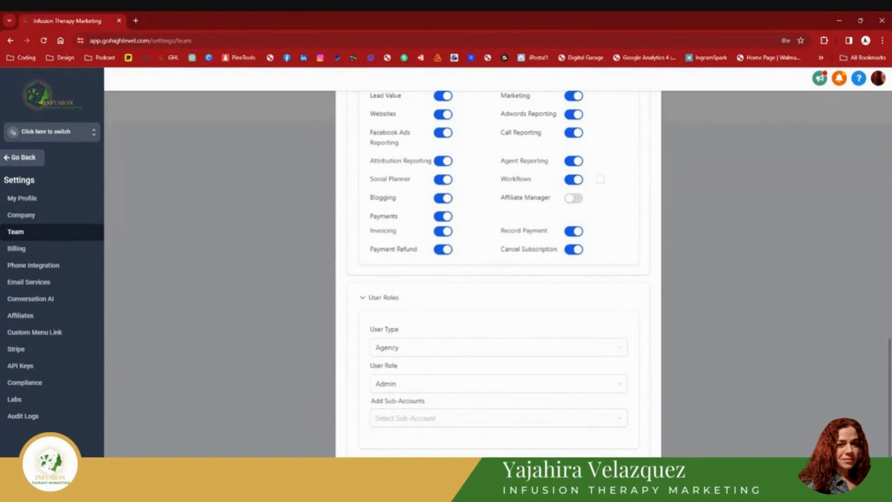
left_click(587, 475)
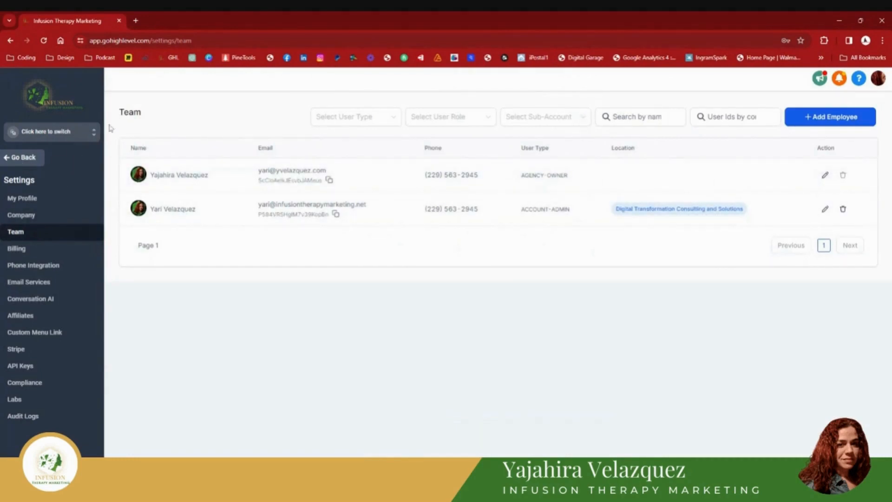
Switch to the Digital Transformation Consulting and Solutions sub-account, open its Business Profile settings and highlight the proposed logo size.
left_click(84, 135)
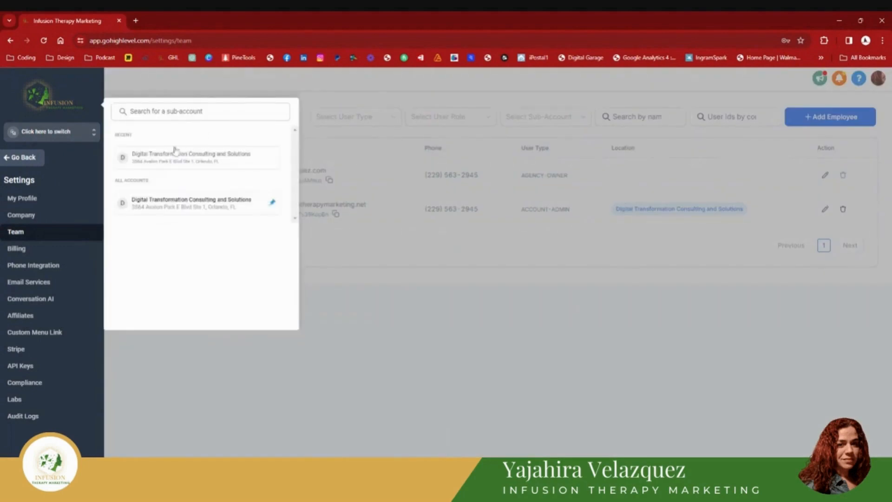
left_click(172, 205)
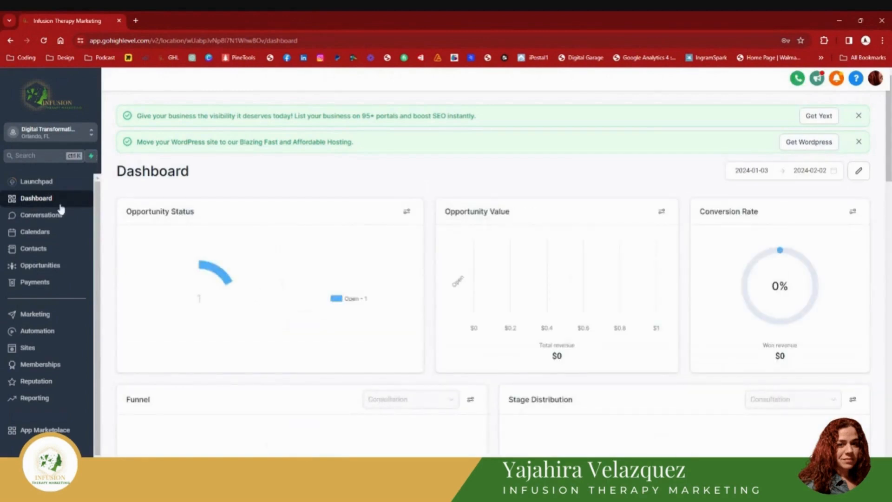
scroll(56, 331, "down", 1)
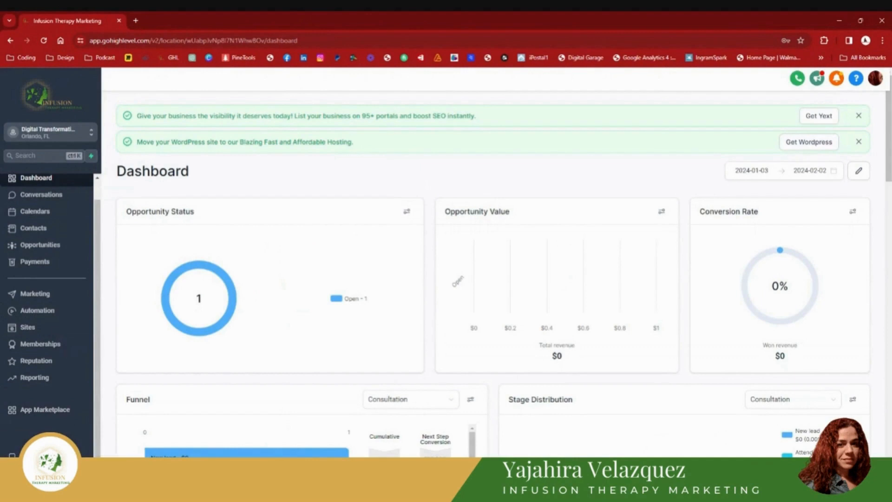
left_click(30, 479)
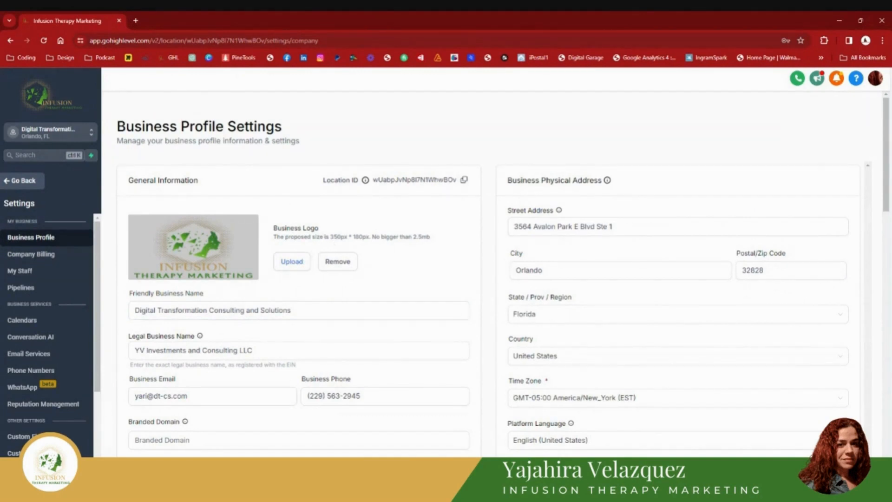
left_click_drag(369, 237, 329, 237)
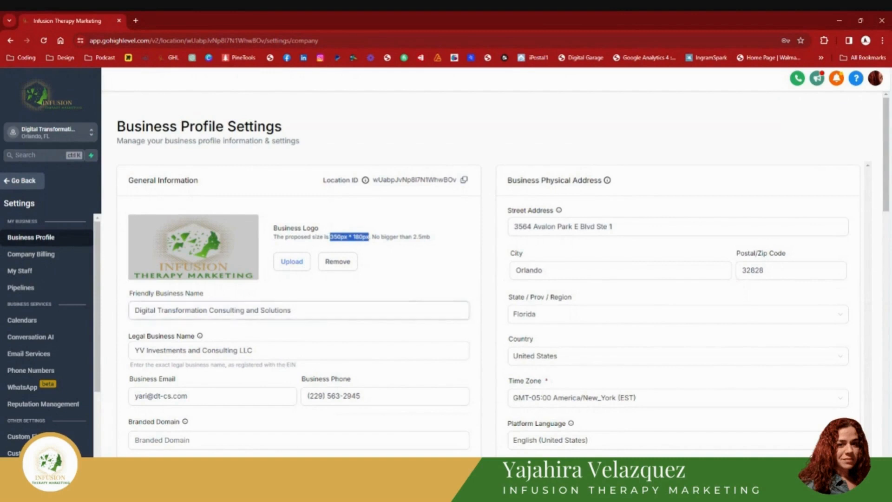
Review the General Information, Business Information and Call & Voicemail Settings sections of the business profile.
left_click(286, 288)
scroll(244, 297, "down", 2)
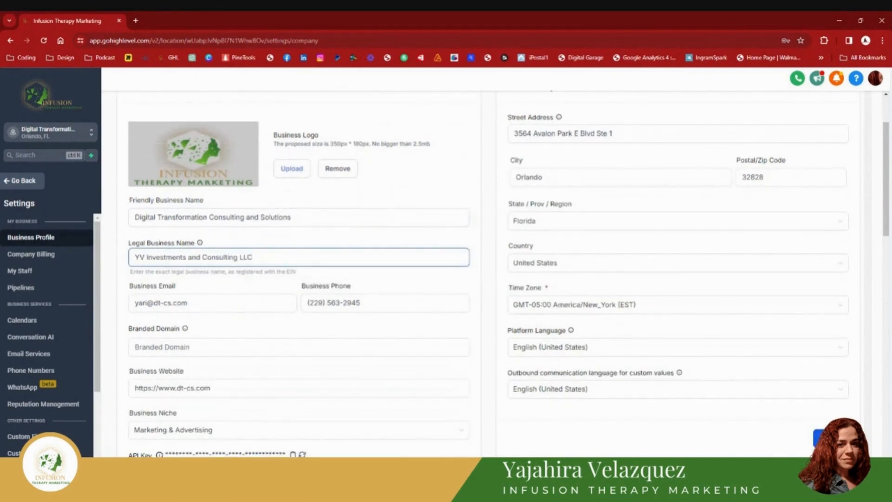
scroll(175, 282, "down", 3)
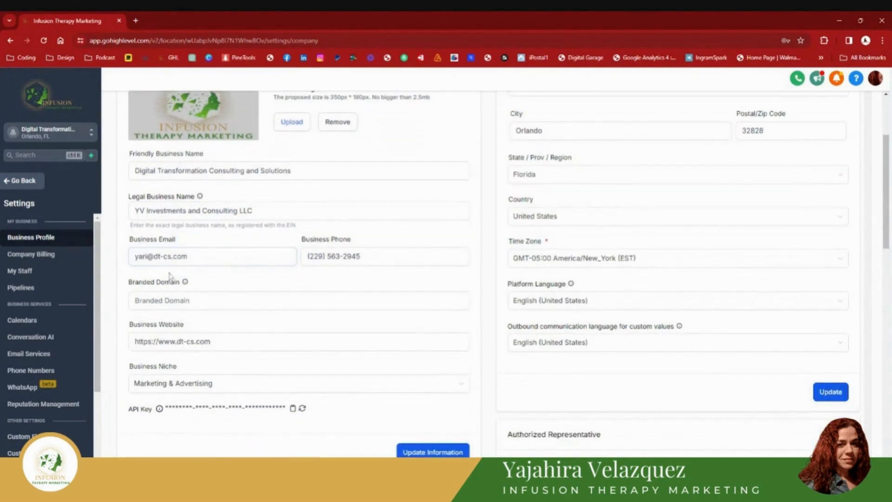
scroll(175, 283, "down", 1)
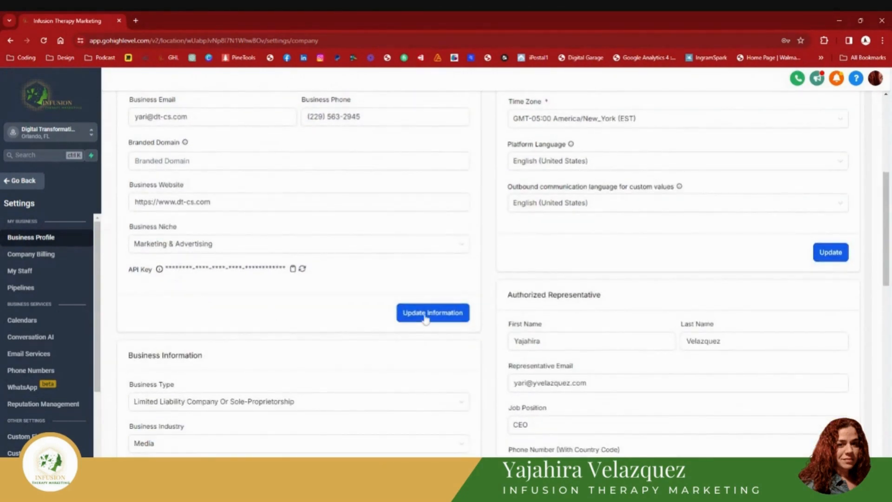
scroll(221, 340, "down", 2)
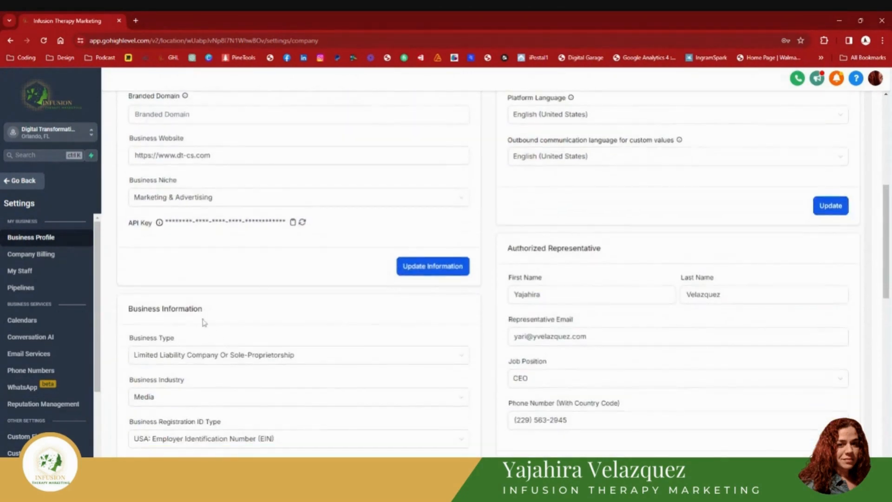
scroll(131, 306, "down", 1)
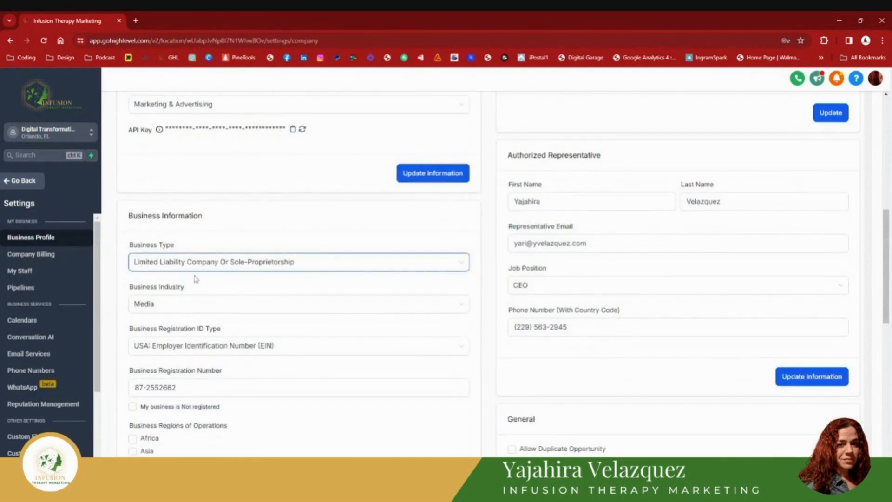
scroll(204, 287, "down", 1)
scroll(251, 314, "down", 2)
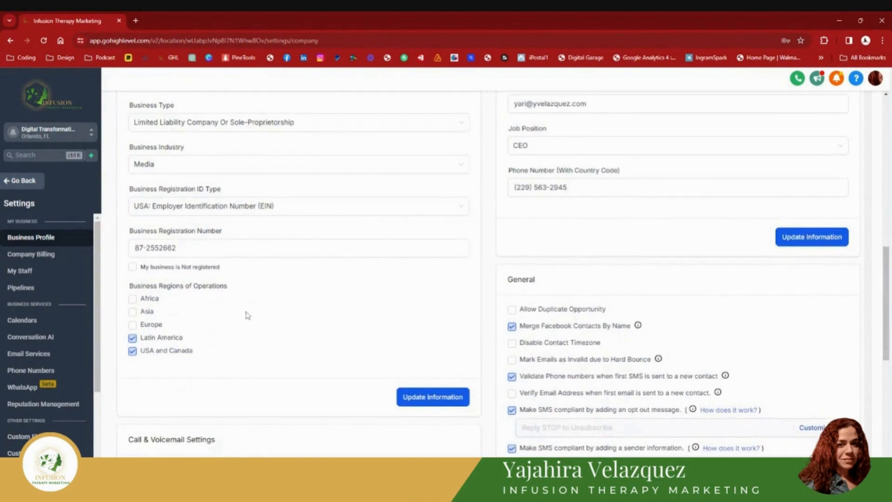
scroll(189, 275, "down", 4)
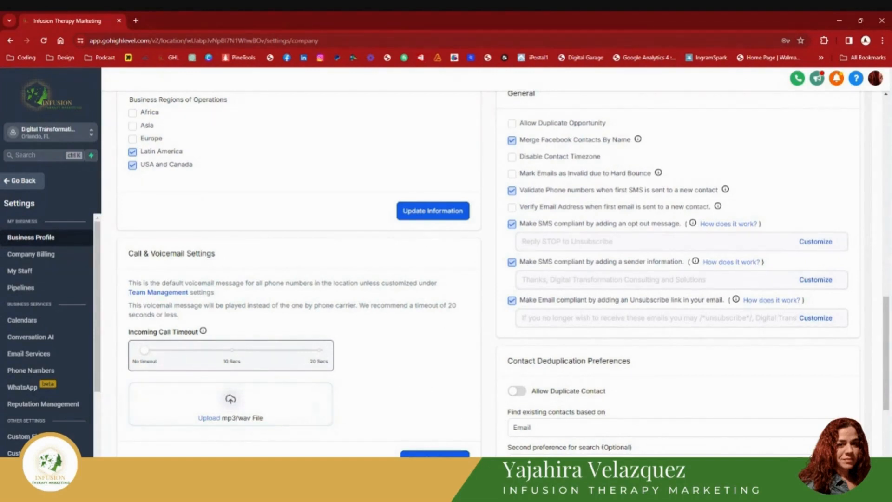
Review the Business Physical Address, language and Authorized Representative settings from the start of the business profile.
scroll(560, 432, "up", 7)
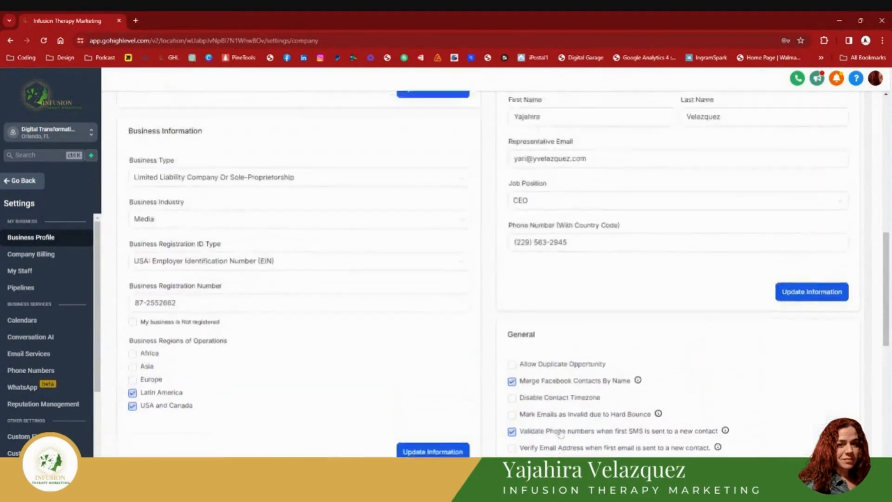
scroll(561, 433, "up", 10)
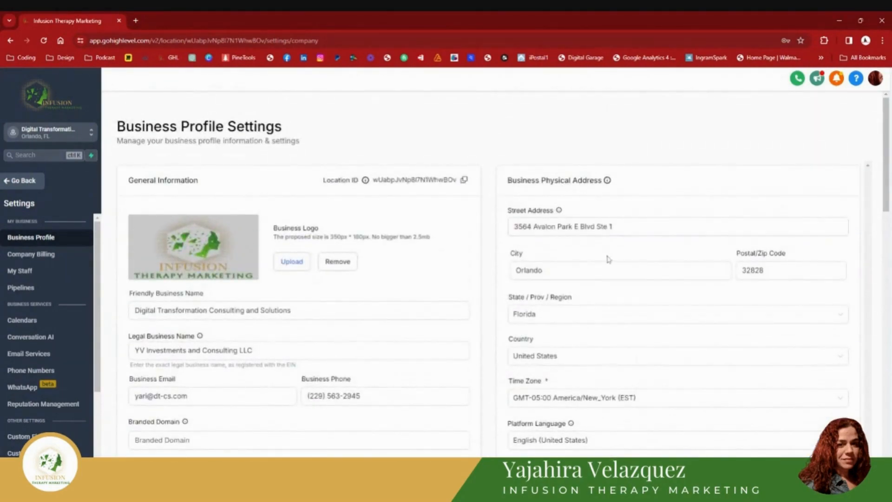
scroll(612, 274, "down", 3)
scroll(614, 279, "down", 3)
scroll(616, 285, "down", 2)
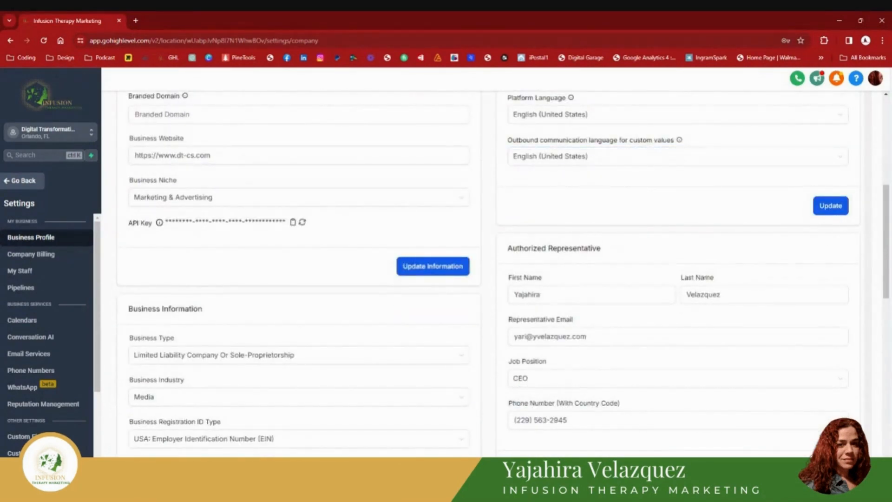
scroll(586, 245, "down", 1)
scroll(591, 260, "down", 4)
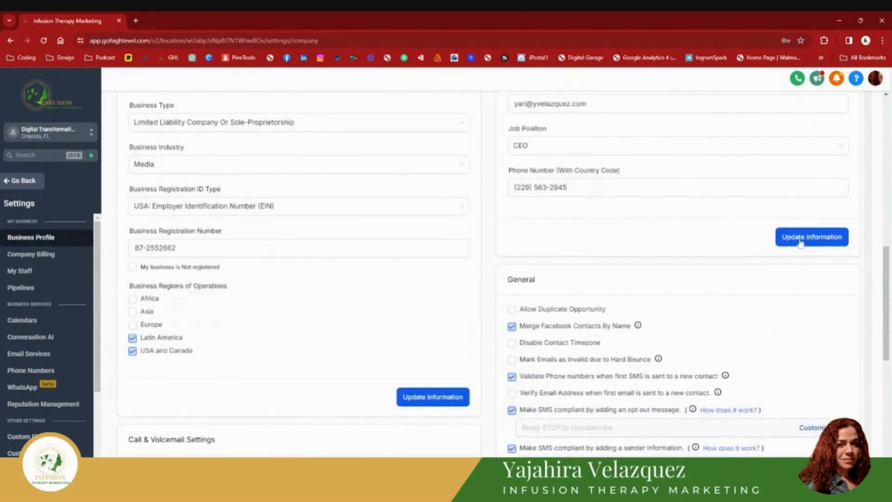
Review the General contact and compliance options, view the SMS opt-out message customization and close it without saving.
scroll(569, 265, "down", 2)
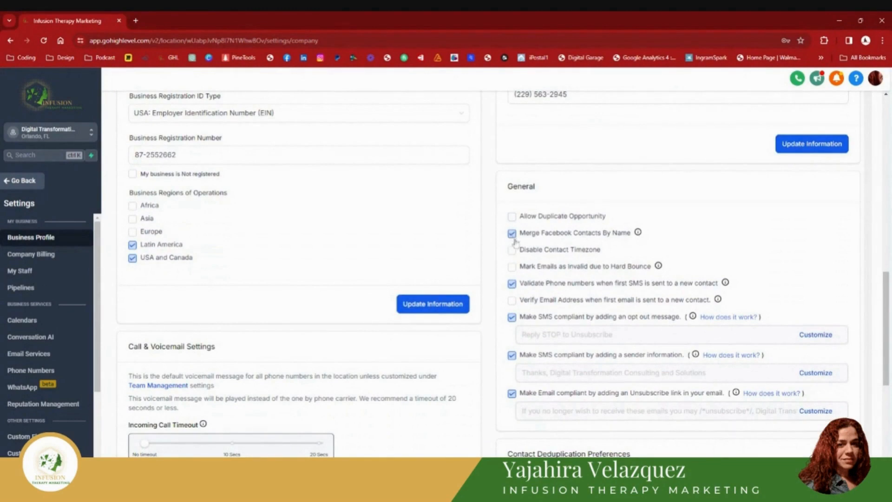
scroll(511, 246, "down", 2)
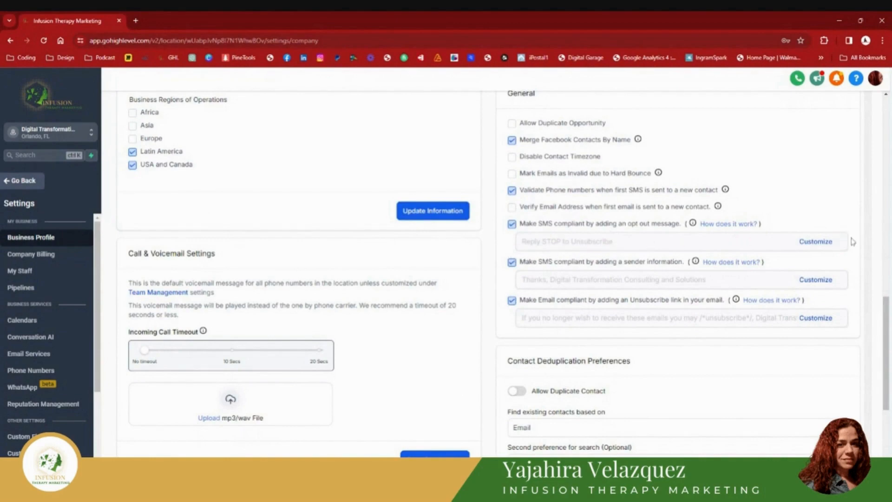
left_click(815, 242)
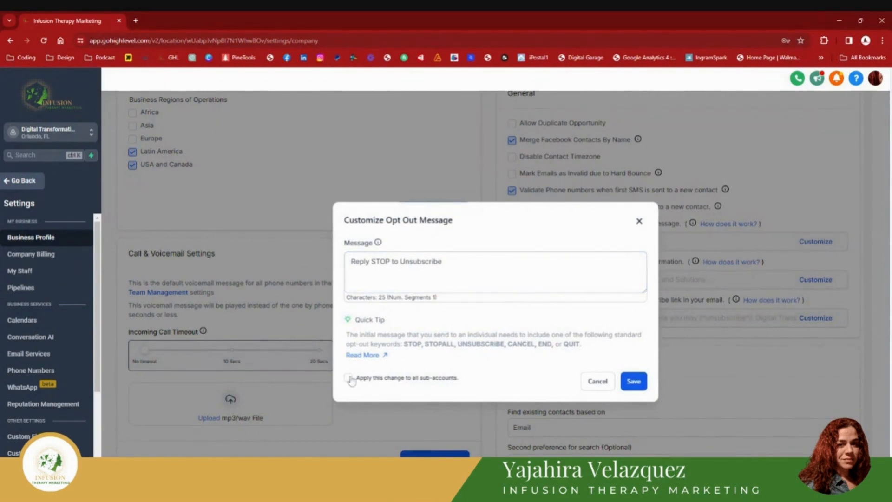
left_click(589, 380)
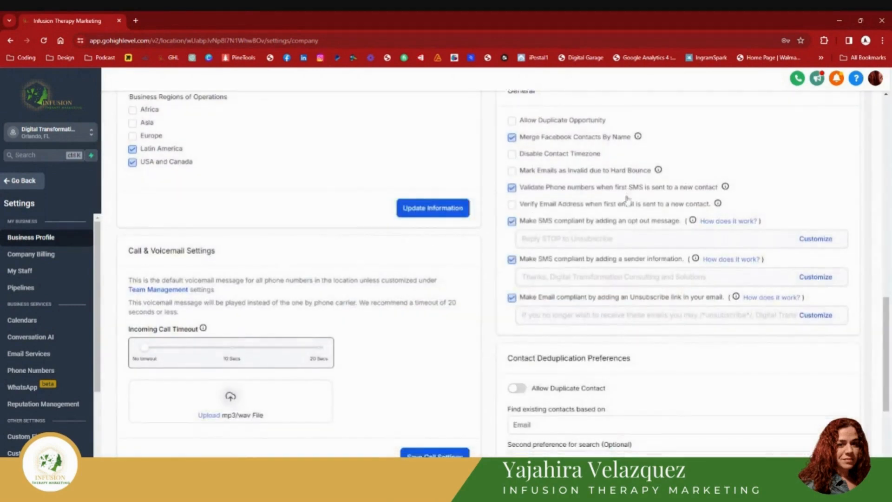
Review the Contact Deduplication Preferences, the deprecated feature options and the Missed Call Text Back section.
scroll(630, 190, "down", 2)
scroll(630, 203, "down", 4)
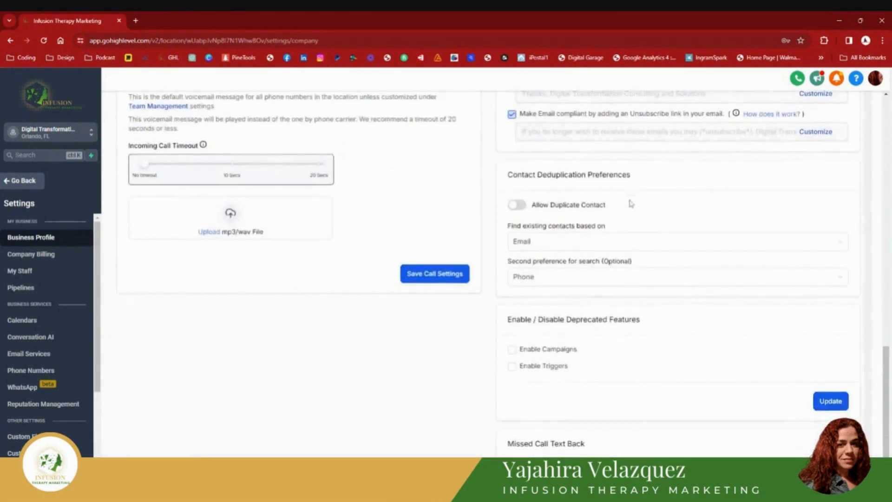
scroll(630, 203, "down", 2)
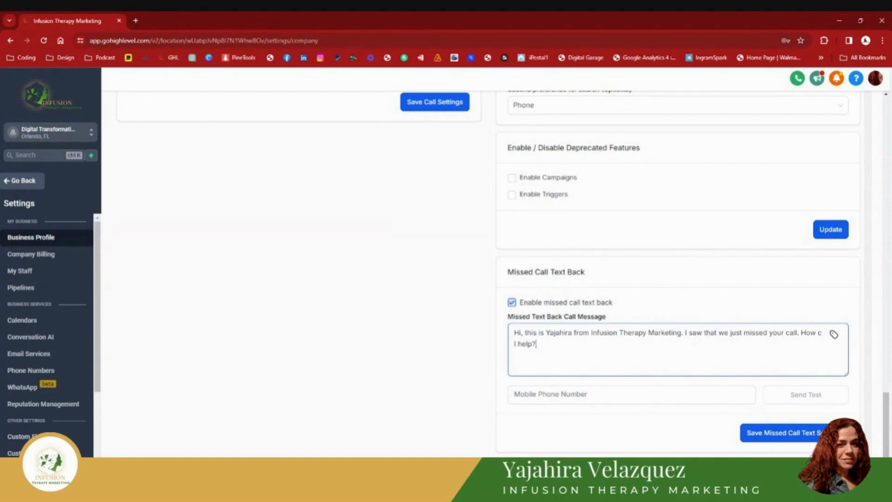
Highlight the whole missed call text back message, deselect it and save the missed call text back settings.
key("ctrl+a")
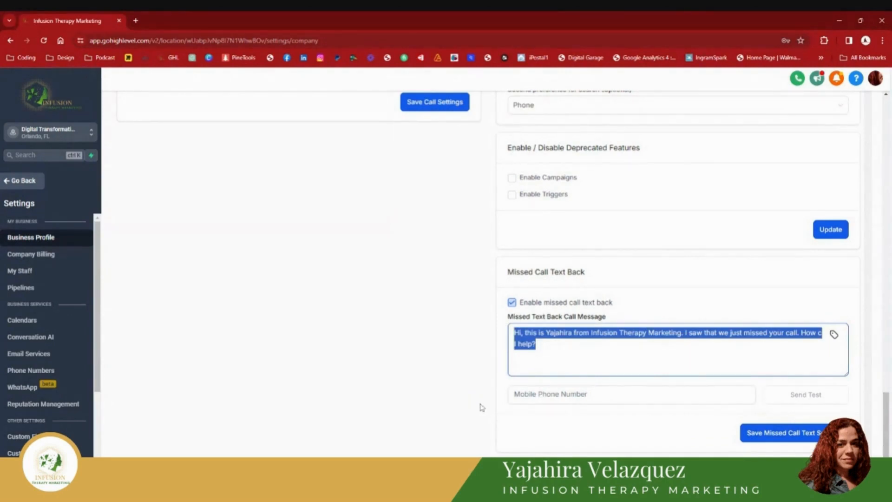
left_click(697, 281)
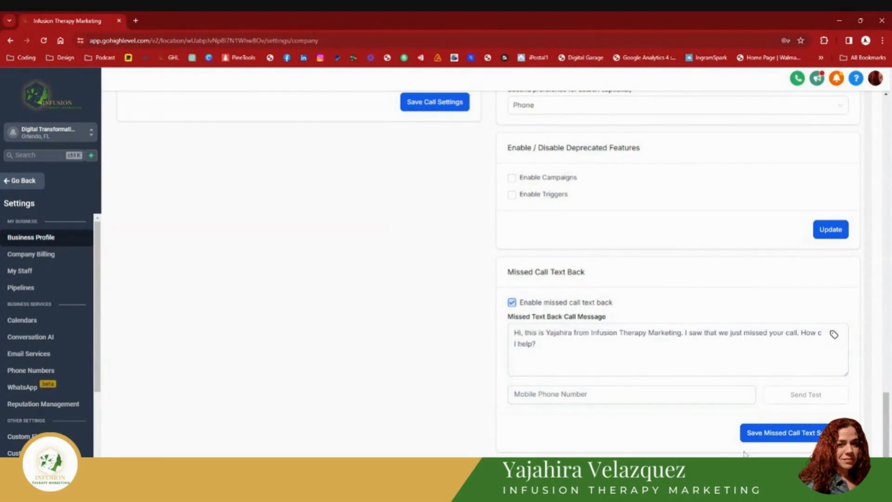
left_click(778, 439)
Open a new employee form in the sub-account's My Staff settings and examine its User Info fields.
left_click(16, 270)
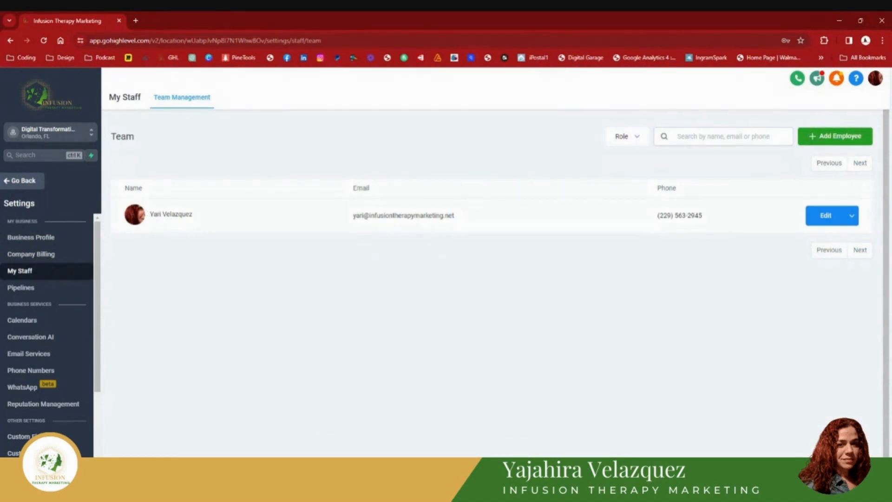
left_click(844, 142)
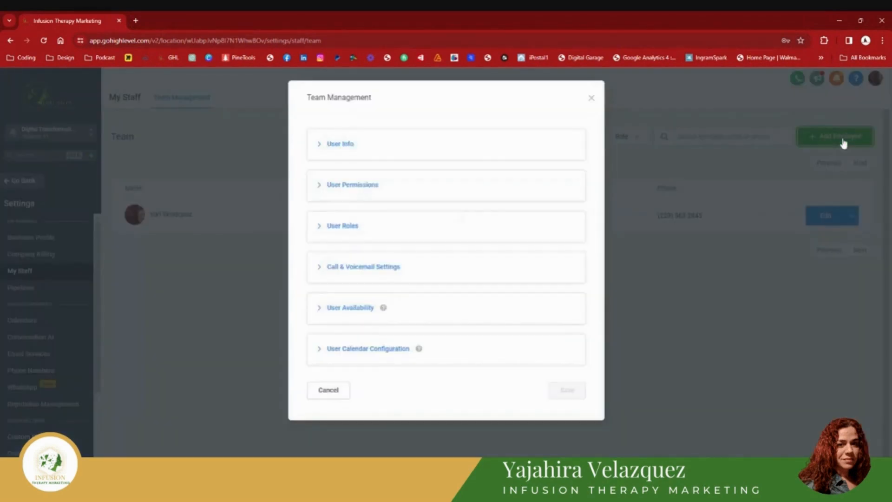
left_click(319, 148)
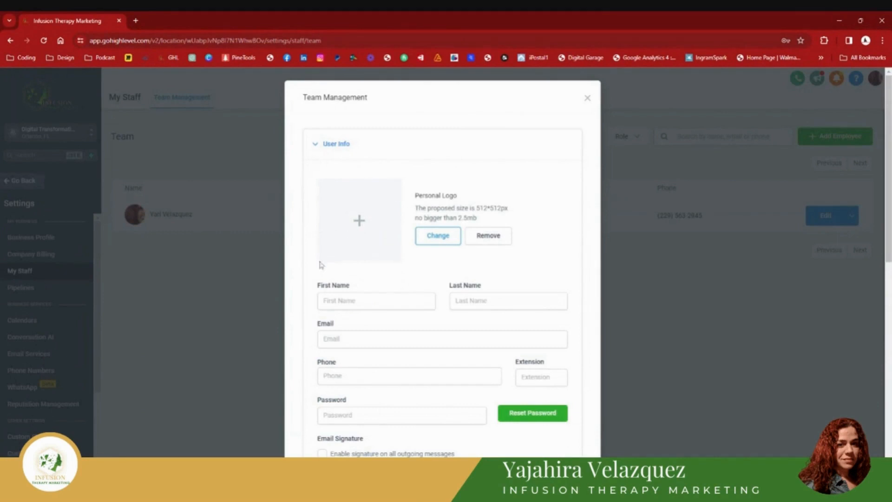
scroll(325, 278, "down", 2)
scroll(332, 309, "down", 3)
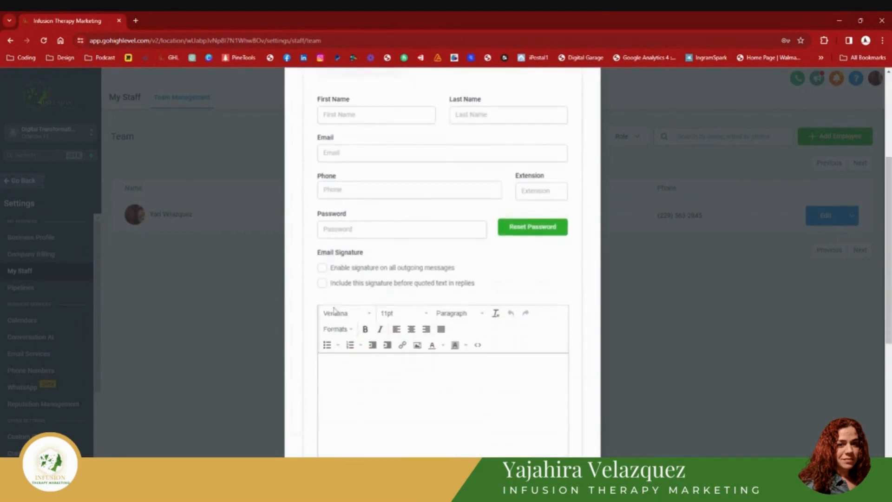
Enable the email signature on all outgoing messages and check the calendar choices without selecting one.
left_click(325, 270)
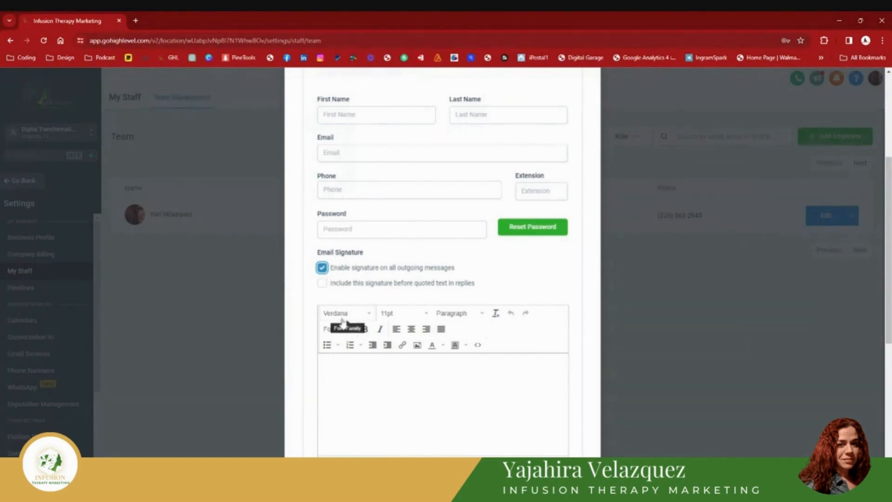
scroll(351, 336, "down", 4)
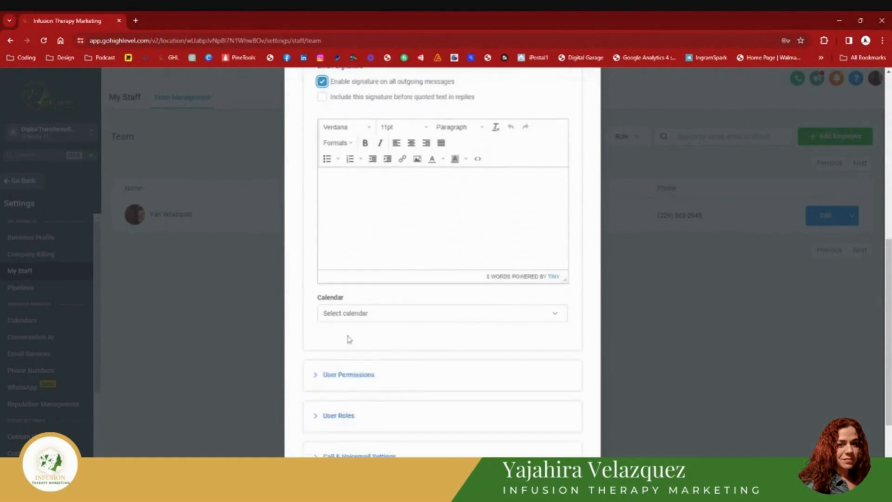
left_click(374, 315)
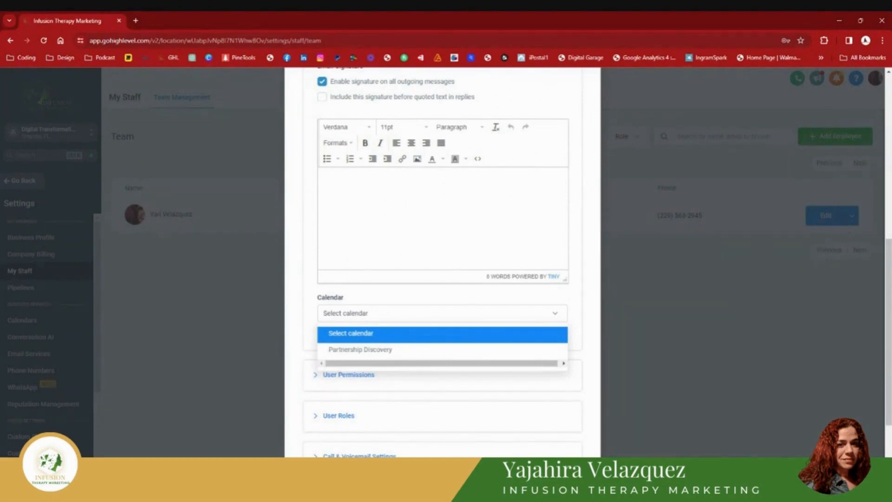
left_click(407, 299)
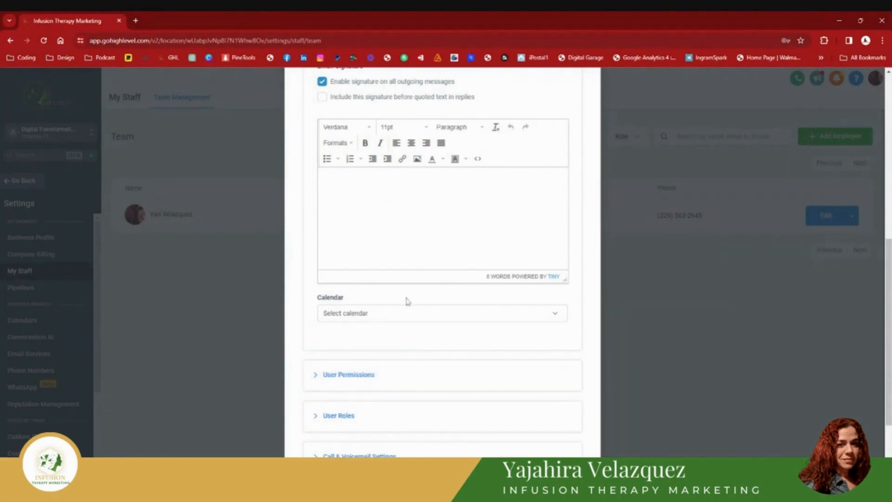
Expand User Permissions in the new employee form and examine all of its permission toggles.
left_click(317, 375)
scroll(320, 378, "down", 6)
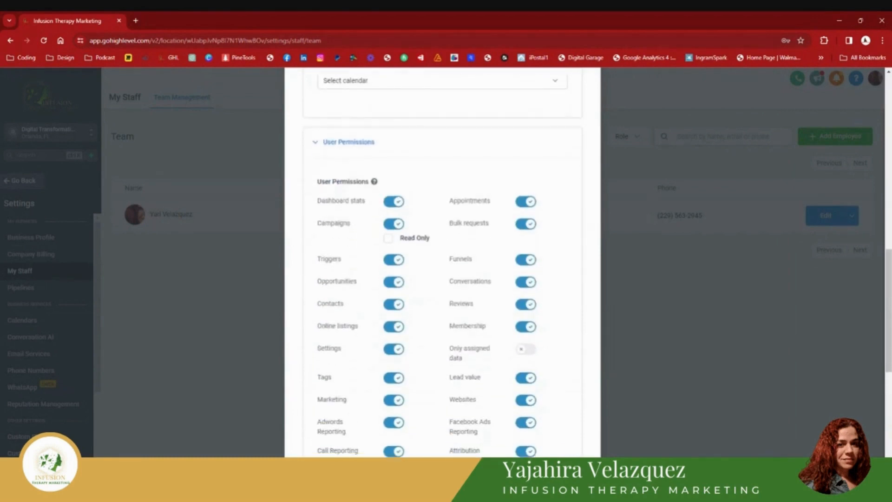
scroll(323, 378, "down", 2)
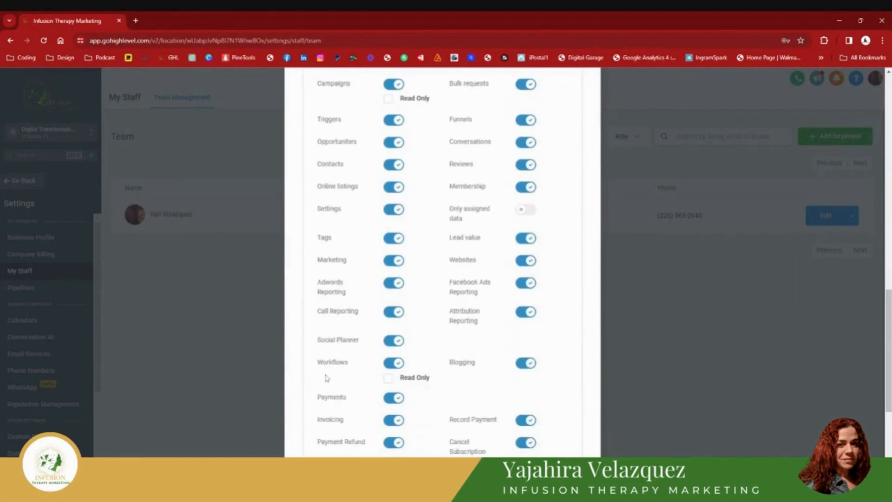
scroll(354, 271, "down", 4)
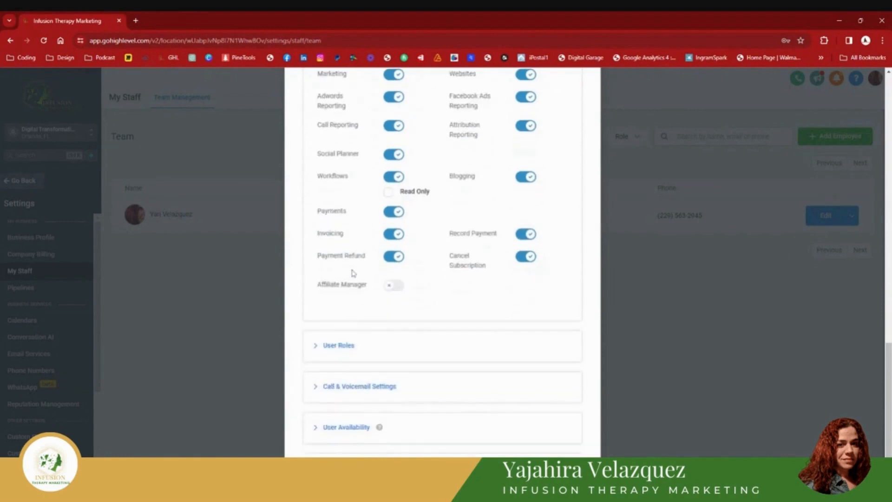
Expand User Roles and check the available user role choices, keeping the role as User.
left_click(328, 356)
scroll(338, 364, "down", 2)
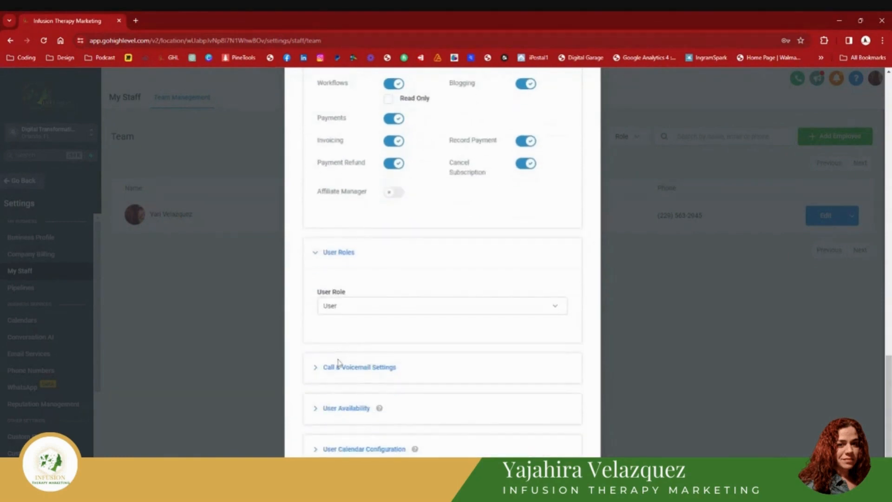
left_click(349, 306)
left_click(349, 307)
Examine the Call & Voicemail Settings and User Availability sections of the employee form, collapsing each again.
left_click(316, 369)
scroll(319, 372, "down", 3)
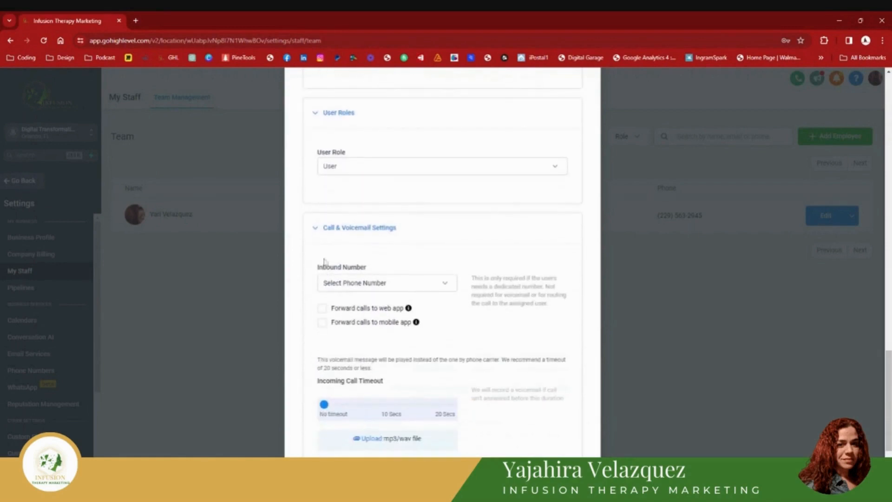
left_click(314, 228)
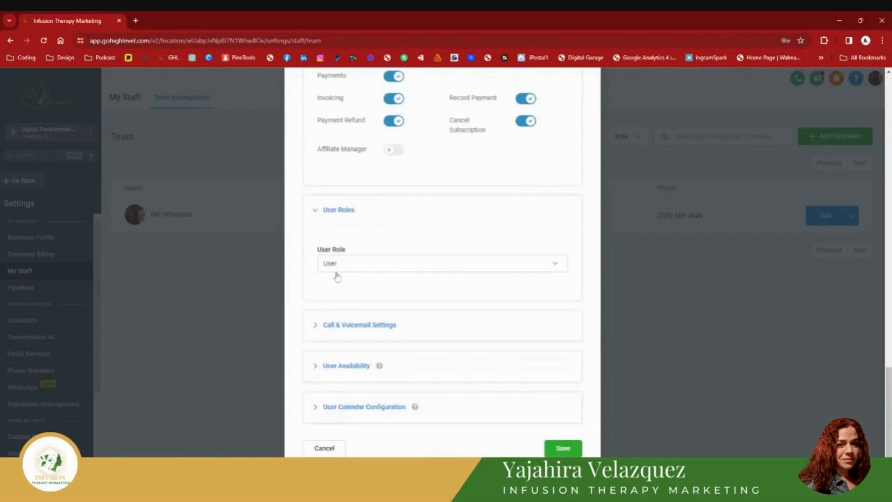
left_click(316, 367)
scroll(333, 367, "down", 2)
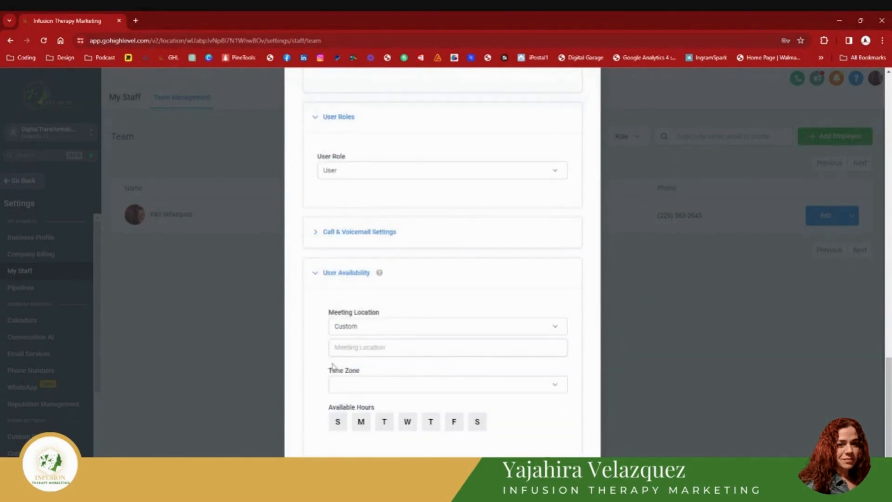
left_click(315, 272)
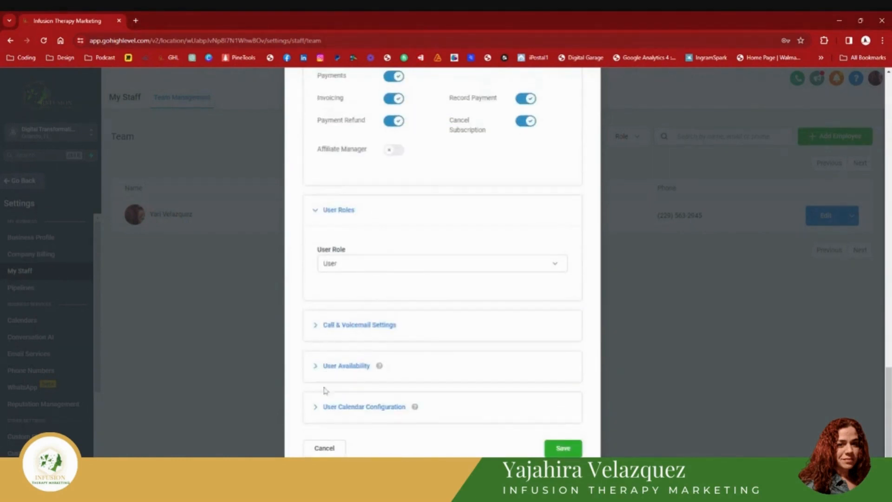
Examine the User Calendar Configuration section of the employee form, then close the form without saving.
left_click(320, 408)
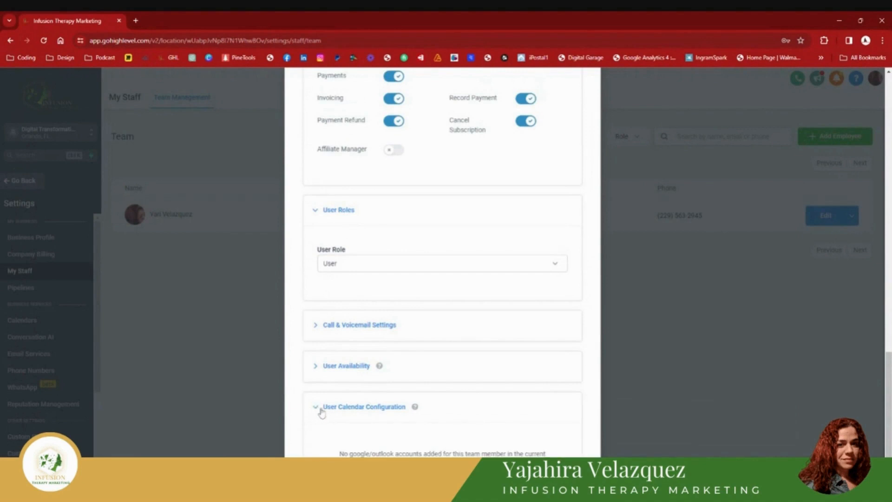
scroll(321, 412, "down", 2)
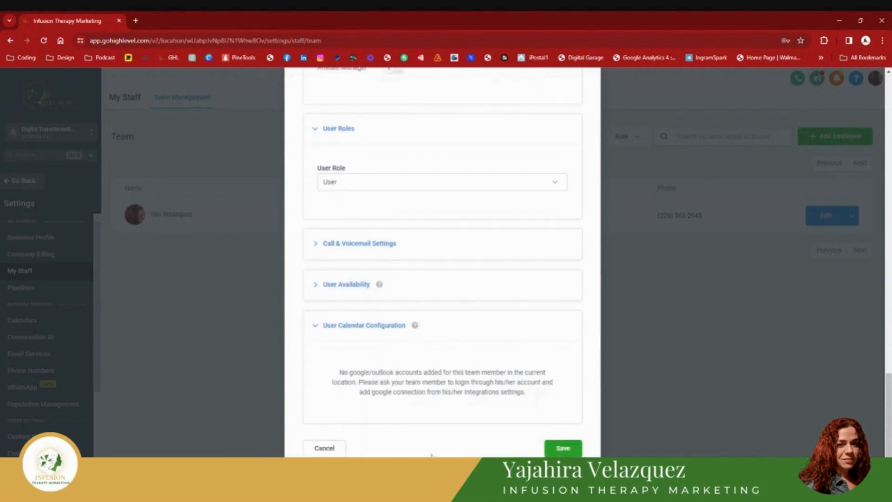
left_click(341, 452)
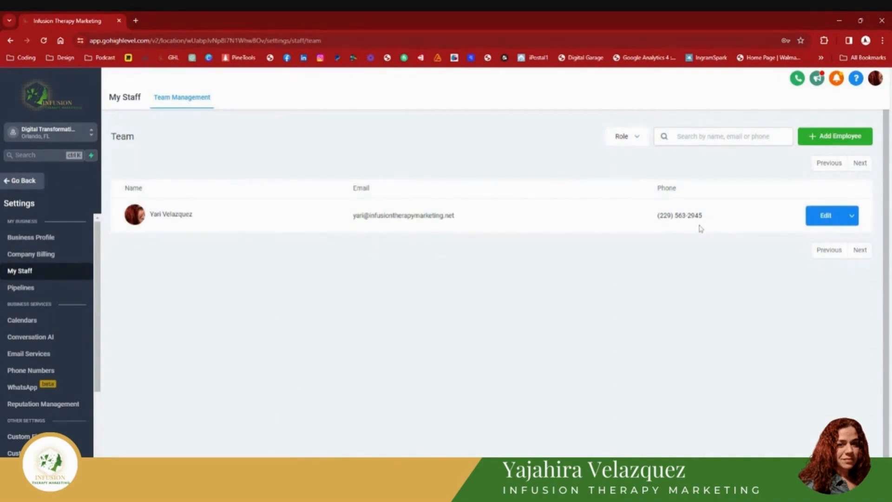
Open the Consultation pipeline for editing, examine its stages, and try moving the Sent to Onboarding WF stage up and back down.
left_click(19, 295)
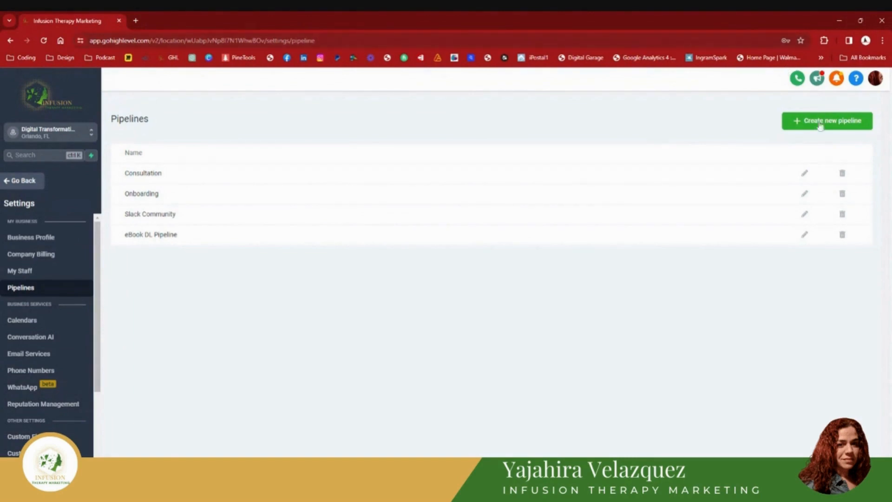
left_click(806, 176)
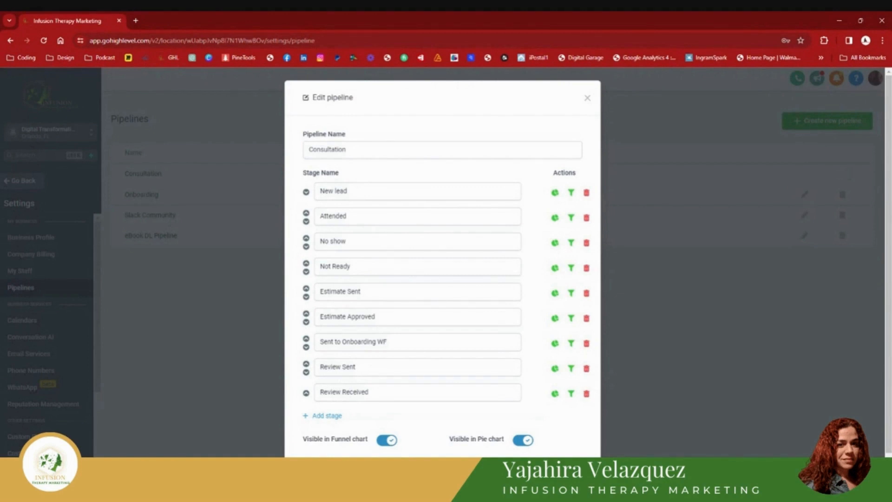
left_click_drag(320, 216, 347, 216)
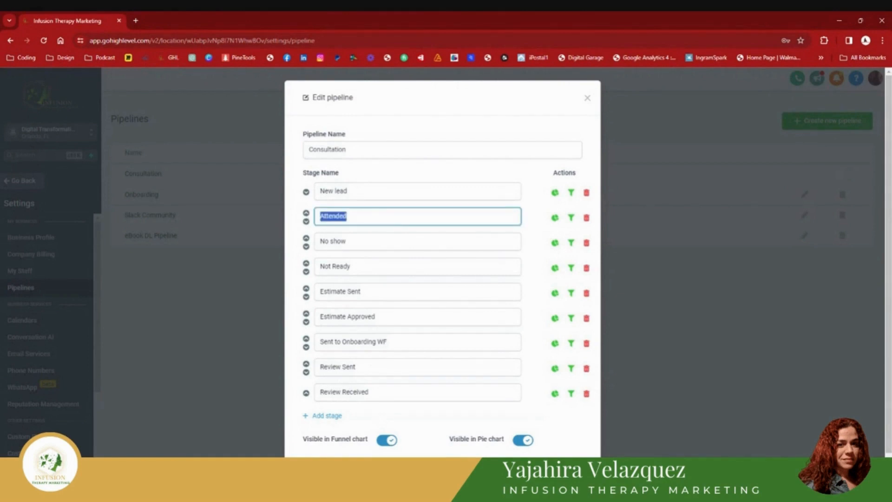
left_click(347, 216)
triple_click(345, 242)
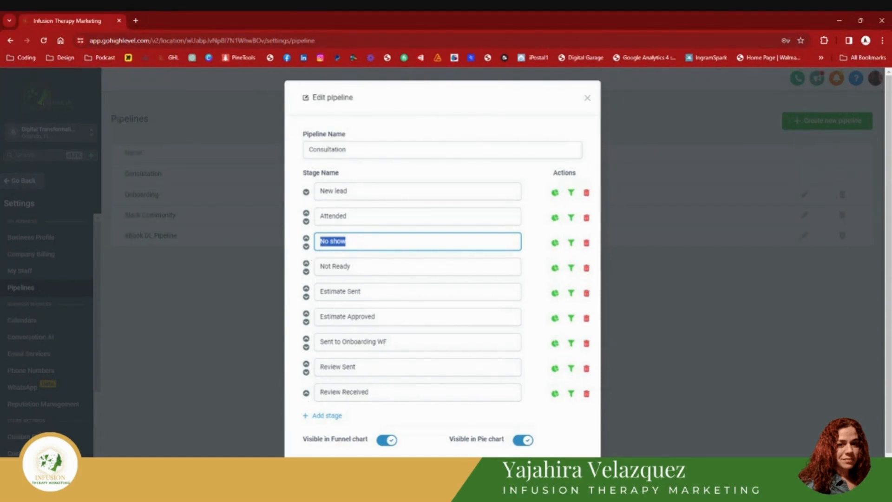
left_click(306, 338)
left_click(306, 322)
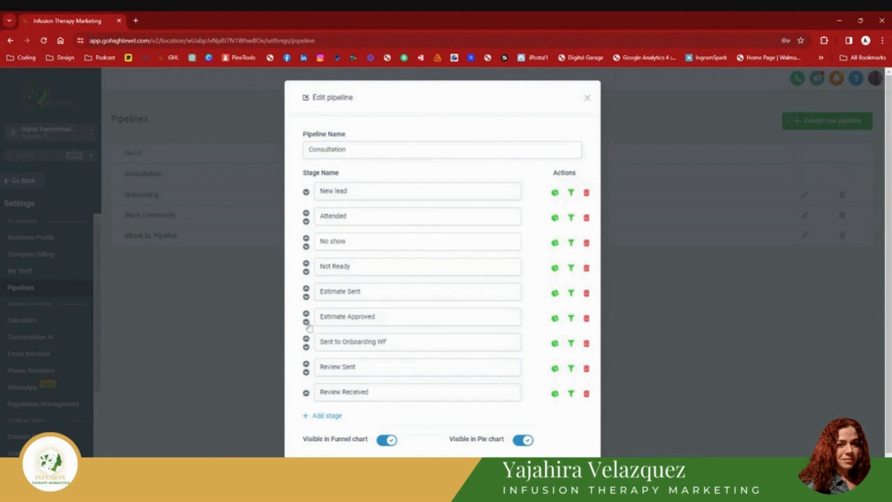
Hide the New lead and Attended stages from the pie chart and save the Consultation pipeline.
scroll(383, 307, "down", 1)
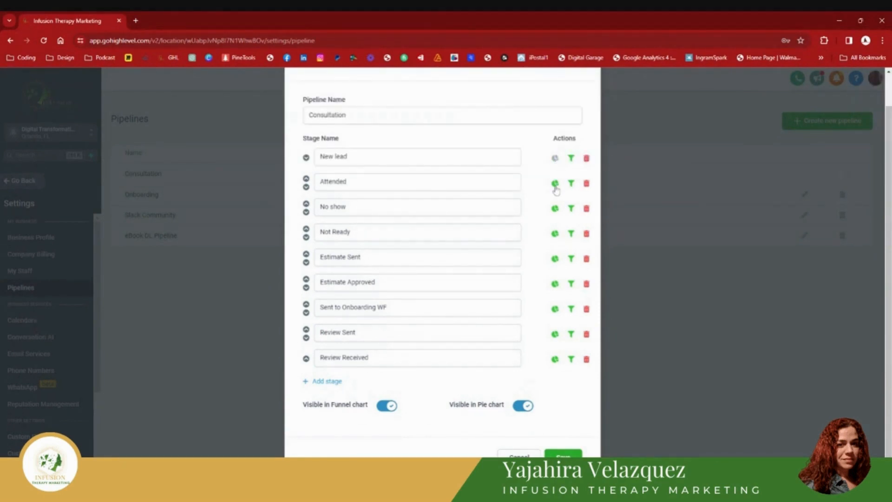
left_click(554, 183)
left_click(563, 455)
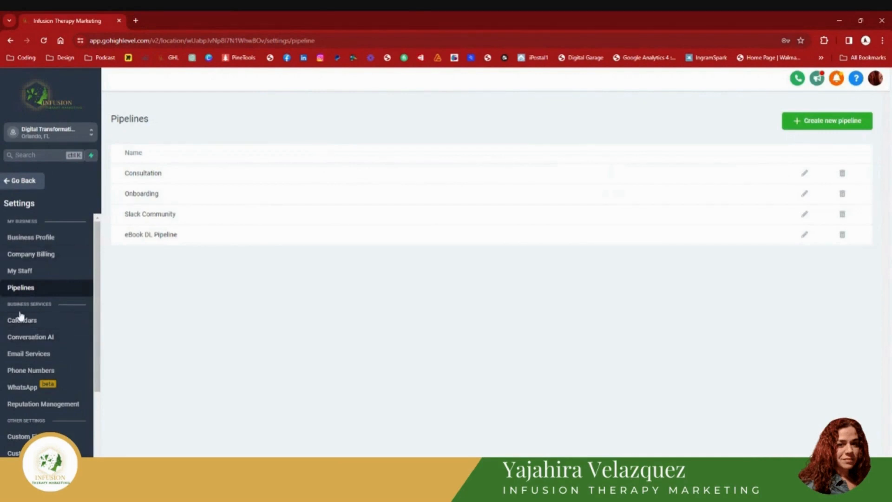
Open the phone number settings, browse the United States numbers offered for purchase, and close the list without buying one.
scroll(39, 340, "down", 1)
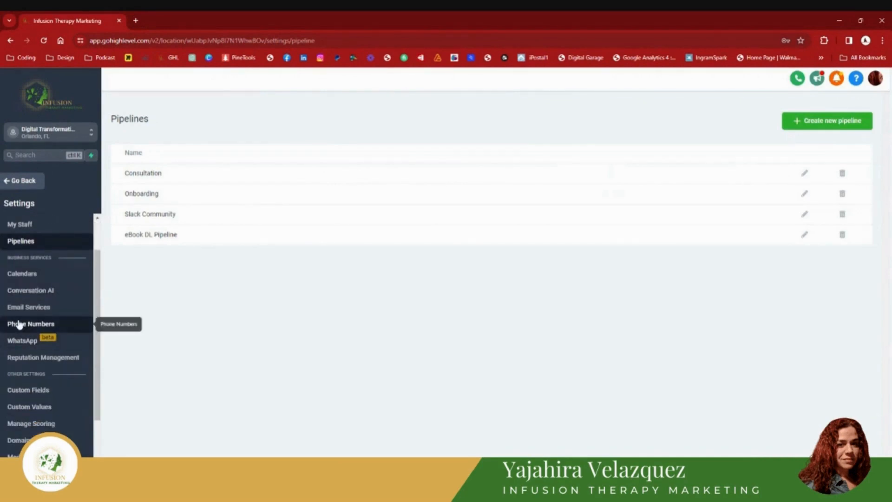
left_click(20, 324)
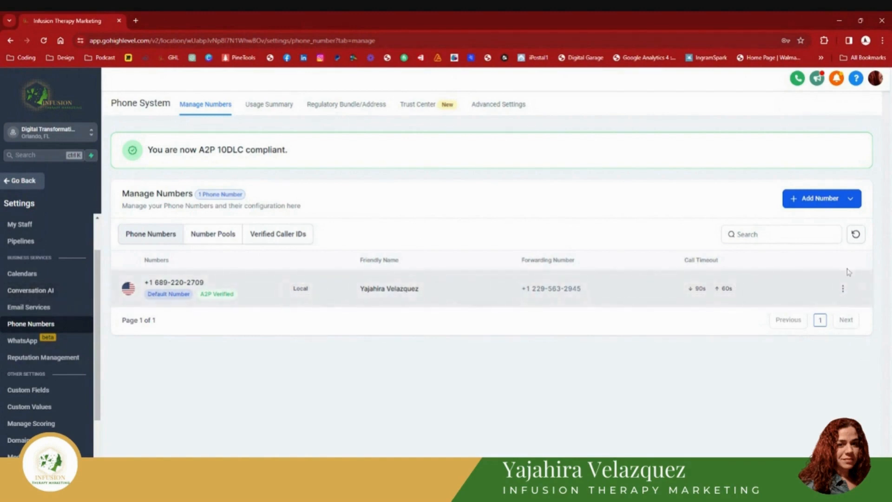
left_click(815, 198)
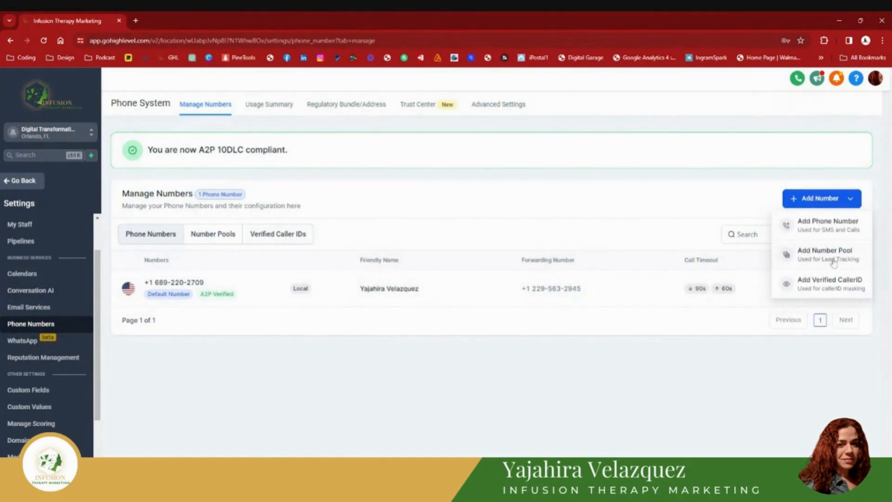
left_click(847, 233)
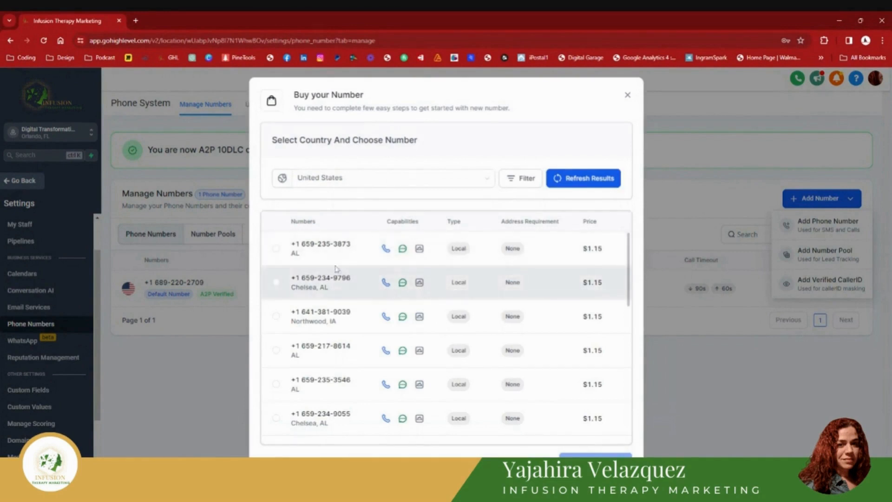
scroll(337, 267, "down", 2)
scroll(329, 363, "down", 10)
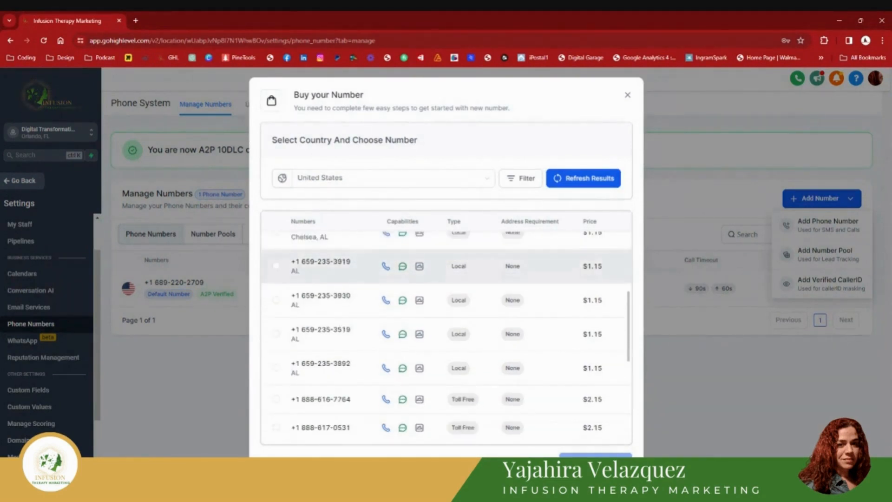
scroll(329, 363, "up", 10)
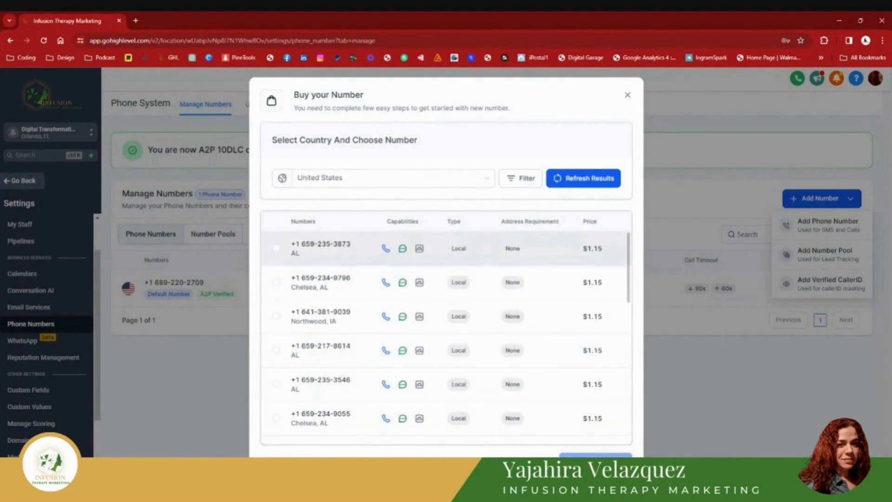
left_click(627, 96)
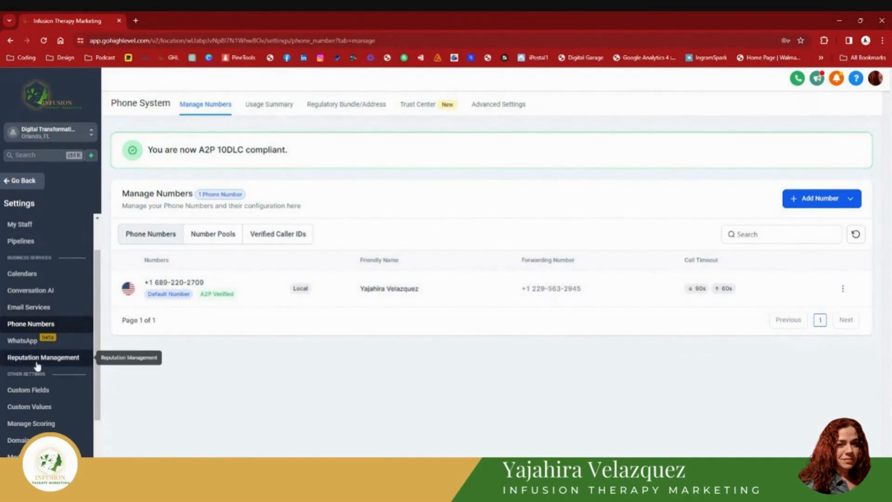
Open the sub-account's Domains settings and examine the connected domains.
scroll(33, 371, "down", 1)
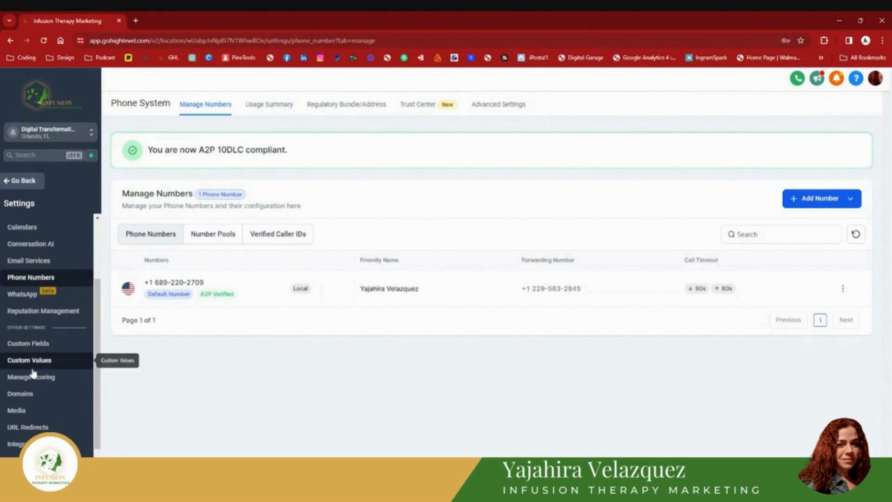
scroll(32, 371, "down", 1)
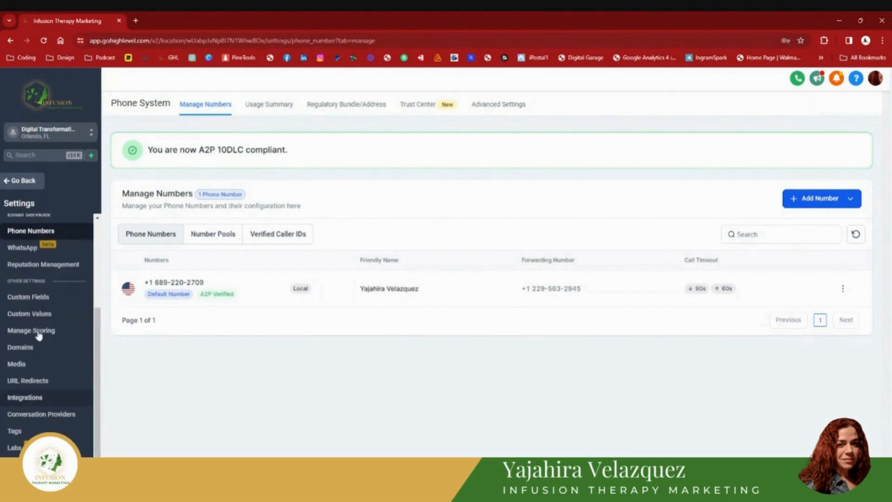
left_click(18, 348)
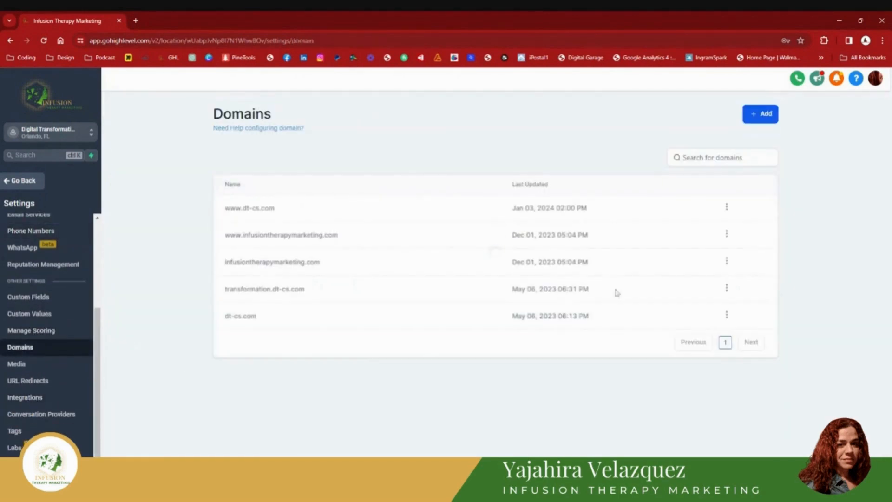
left_click(753, 118)
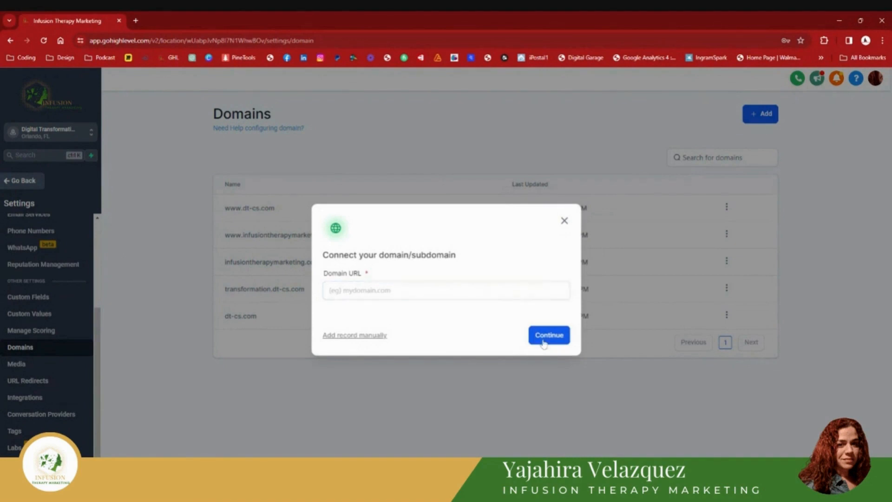
left_click(429, 299)
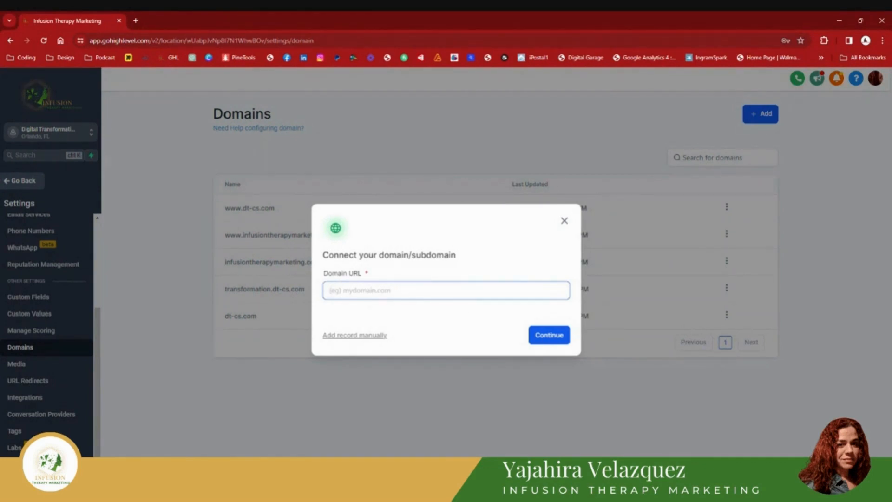
type("mypa")
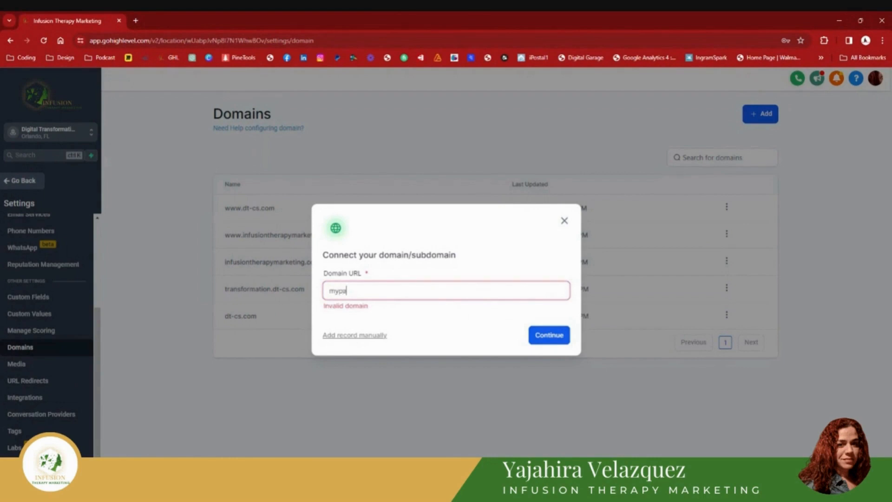
type("ge.com")
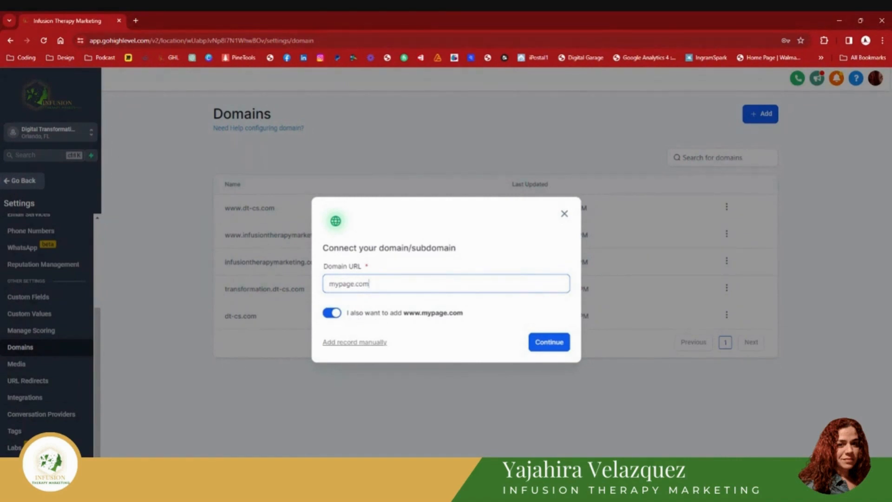
left_click(545, 349)
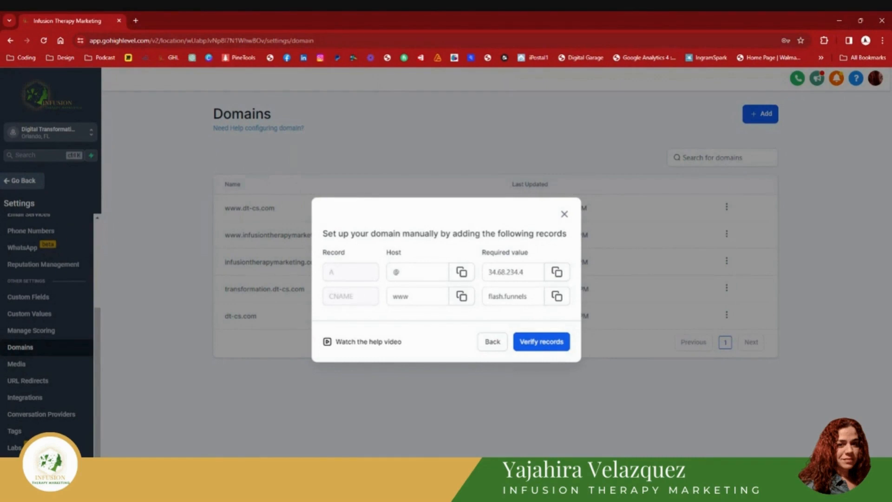
left_click(564, 216)
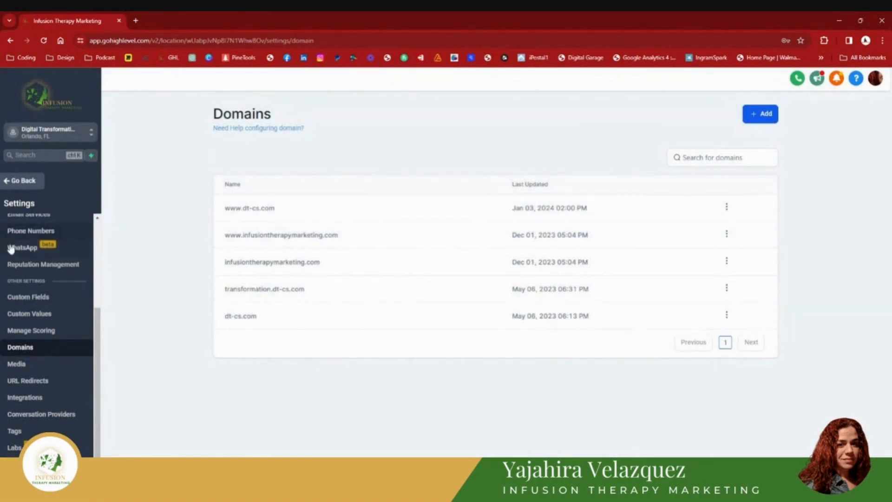
Open the media library from the Media settings, examine its folders, and return to the settings.
left_click(17, 367)
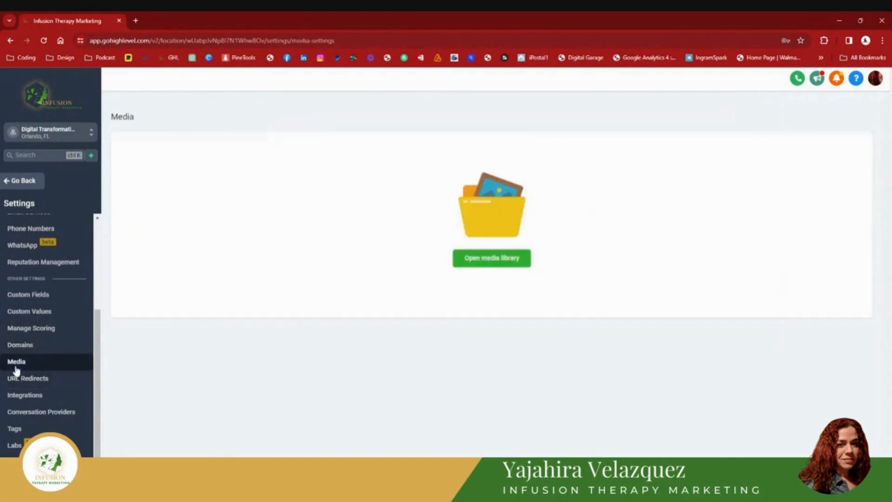
left_click(481, 264)
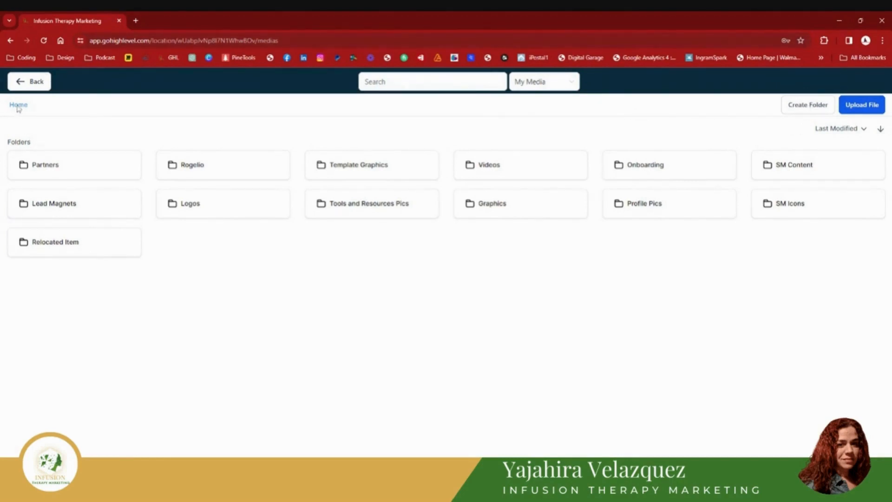
left_click(23, 83)
Open the Integrations settings and examine the accounts and services that can be connected to the sub-account.
scroll(45, 353, "down", 1)
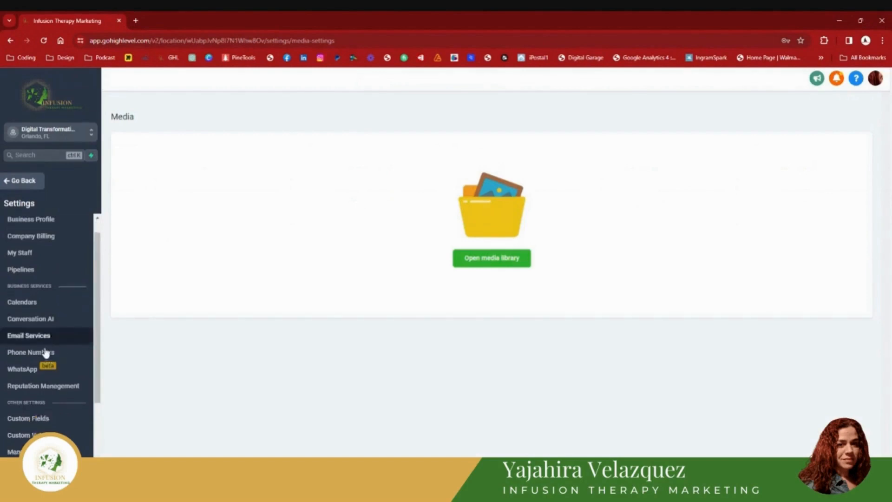
scroll(45, 353, "down", 3)
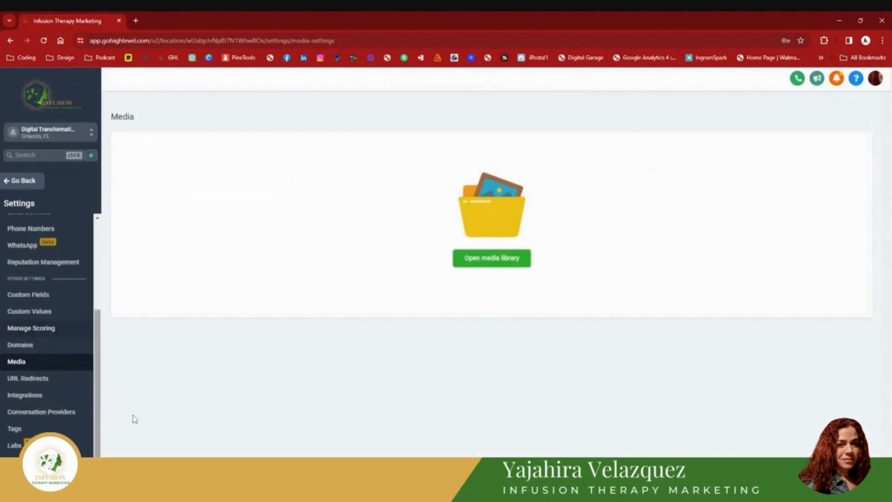
left_click(27, 398)
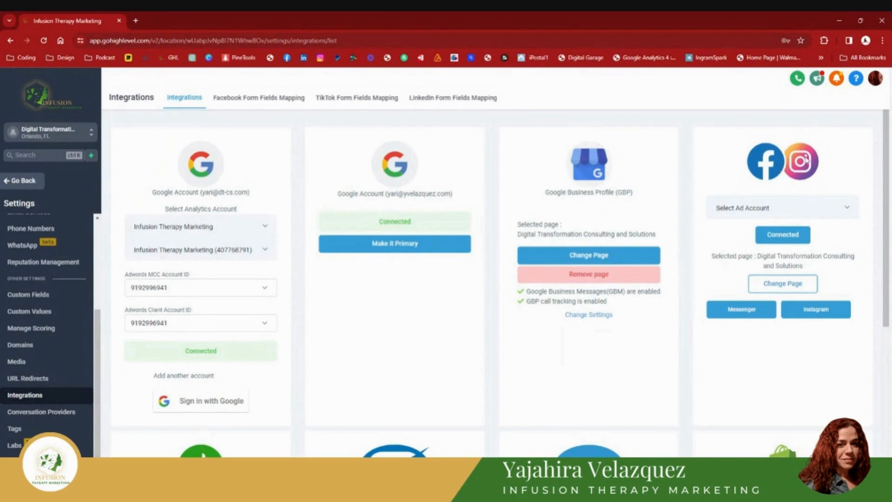
scroll(492, 263, "down", 5)
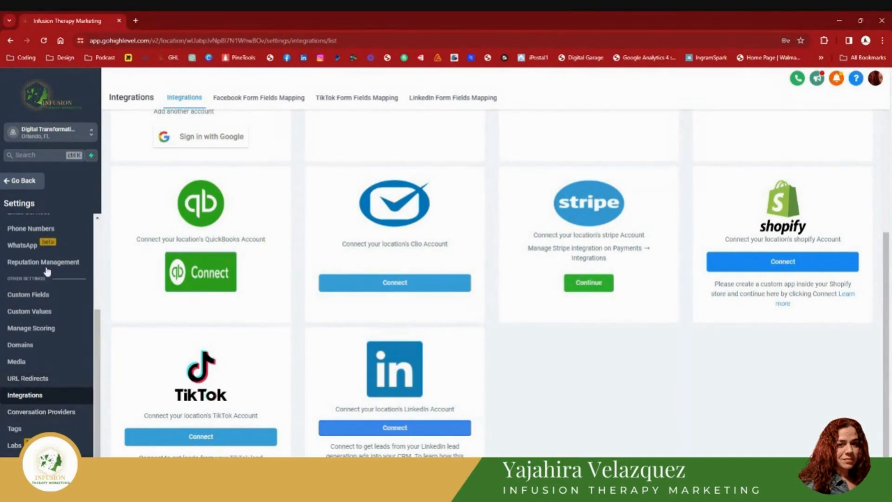
Leave the sub-account's settings and look up the Visual CSS Editor extension's Chrome Web Store page through a Google search for visual css editor.
left_click(16, 183)
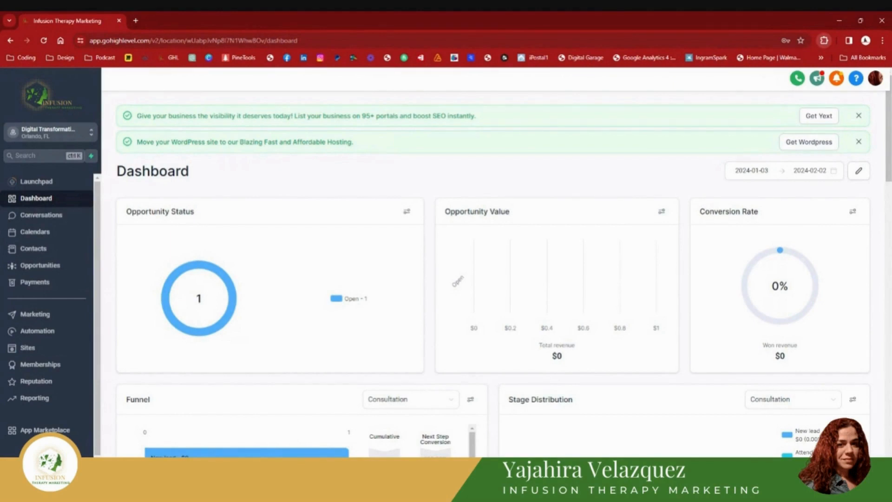
left_click(135, 21)
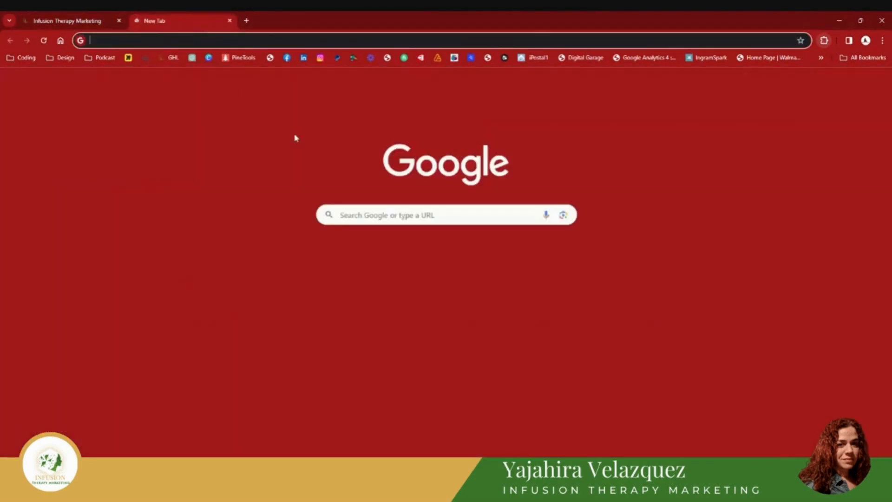
left_click(385, 215)
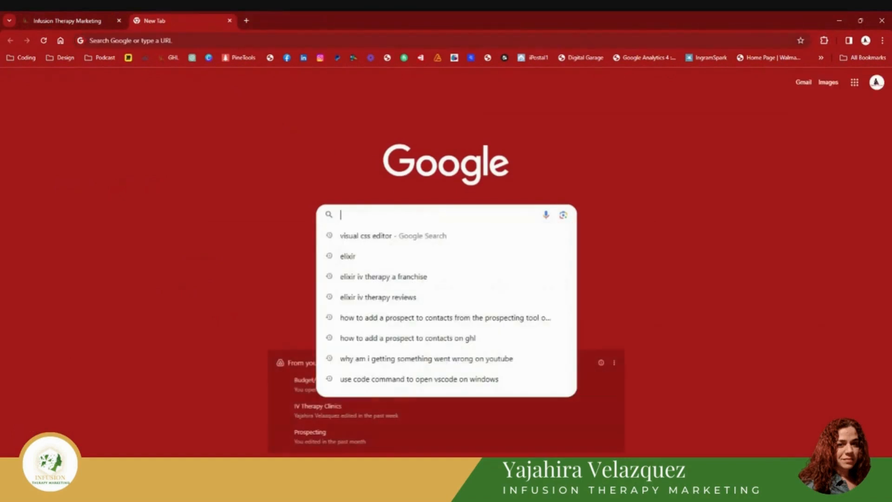
left_click(385, 237)
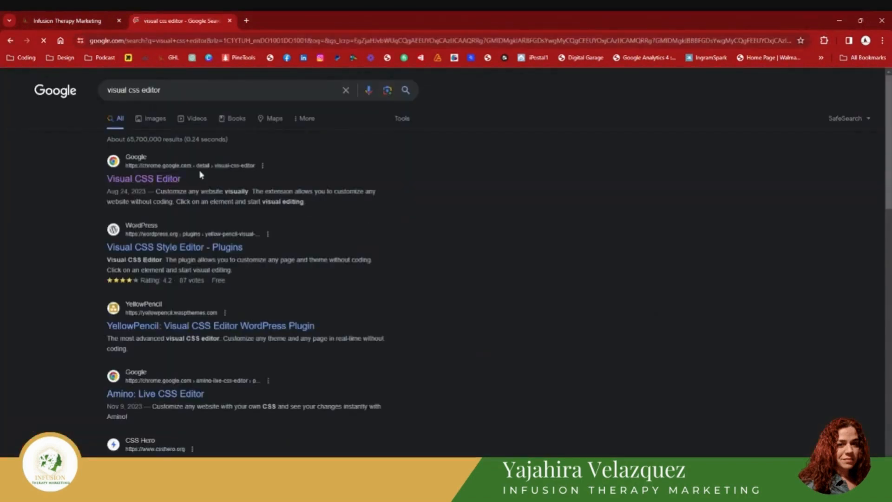
left_click(155, 182)
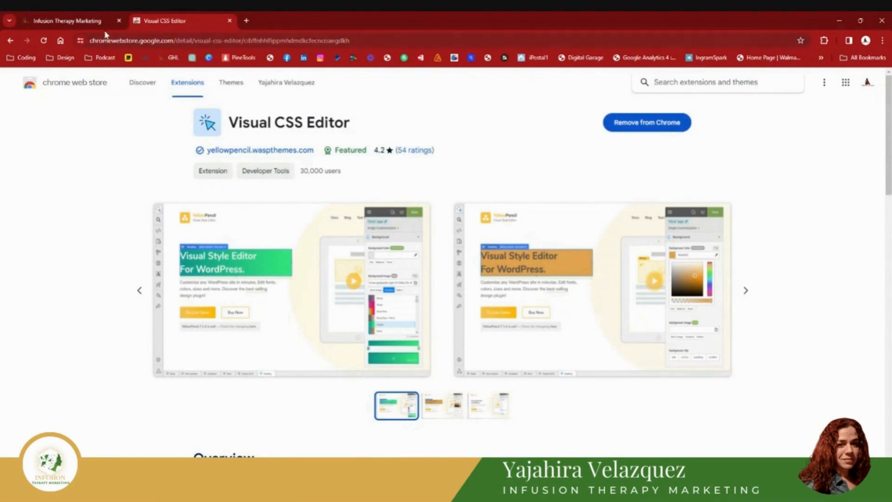
left_click(230, 20)
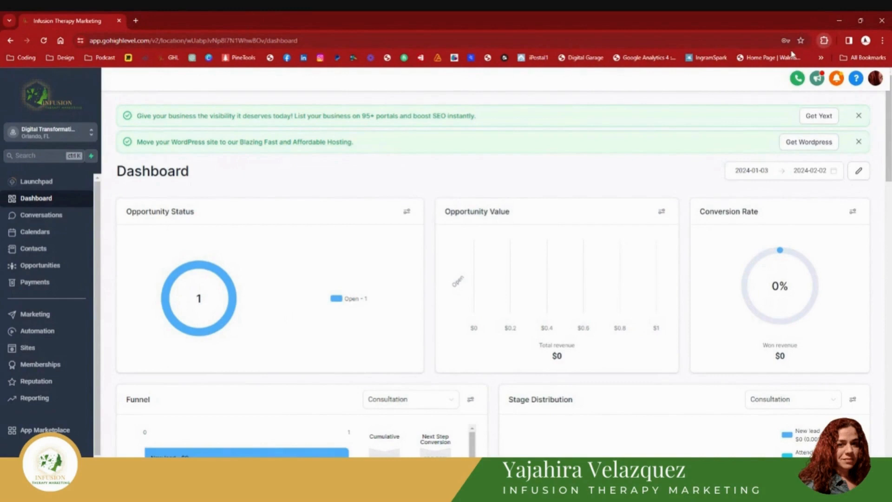
Start the Visual CSS Editor on the sub-account's dashboard and set the agency logo's background color to #16a085.
key("F5")
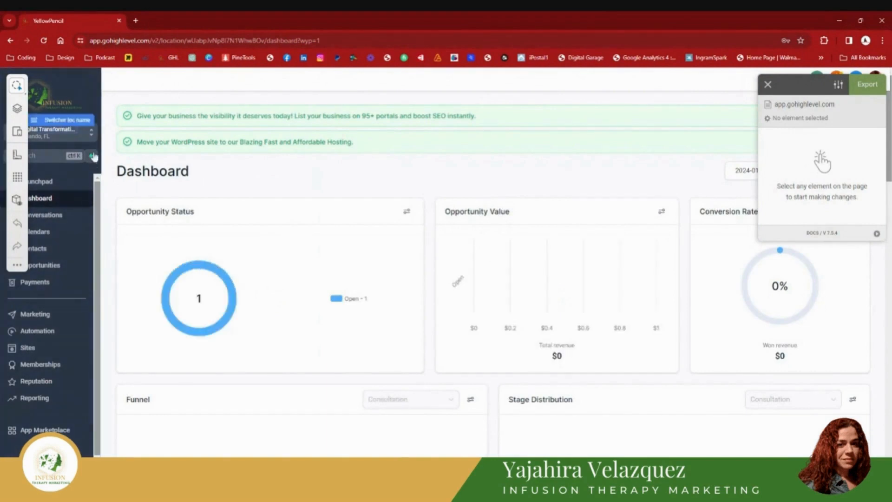
left_click(58, 100)
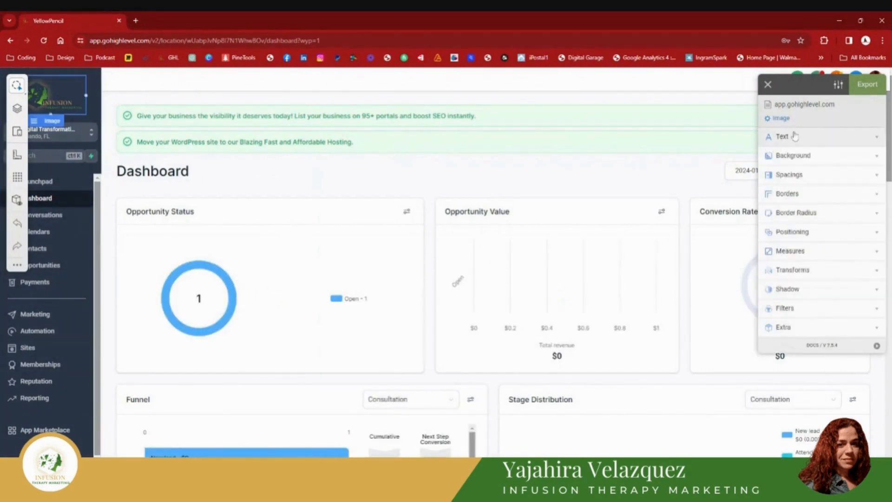
left_click(875, 156)
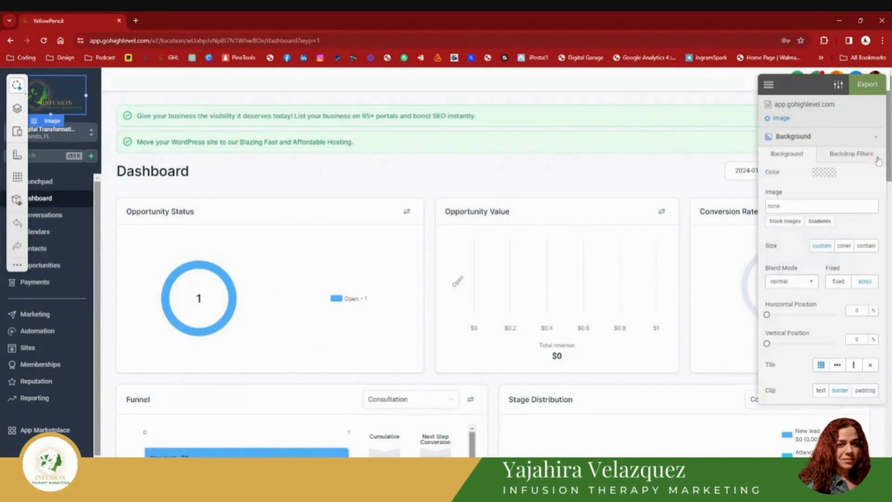
left_click(832, 175)
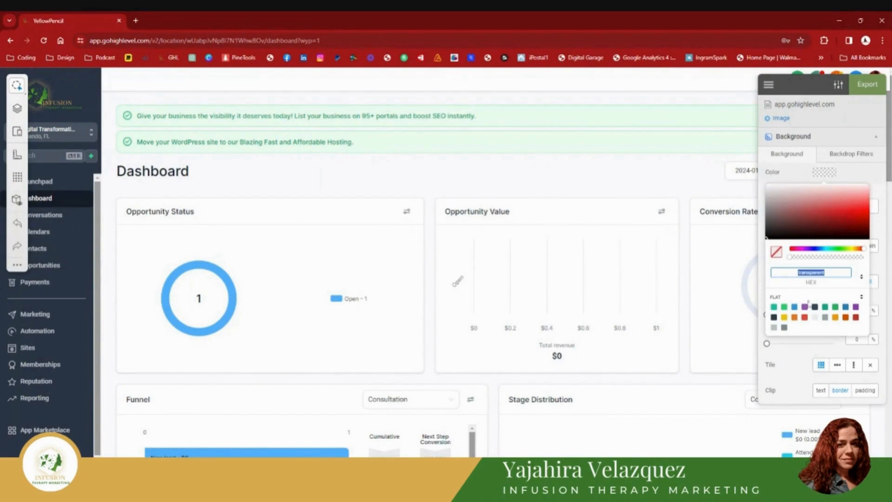
left_click(802, 308)
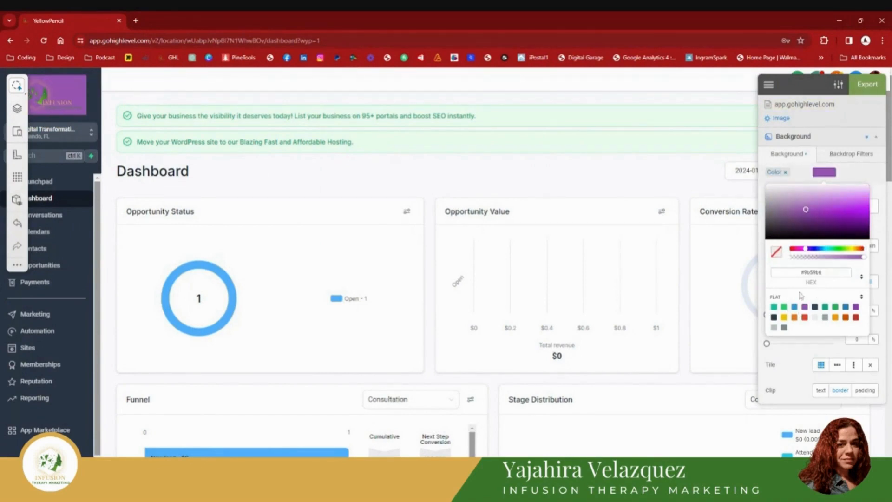
left_click(824, 308)
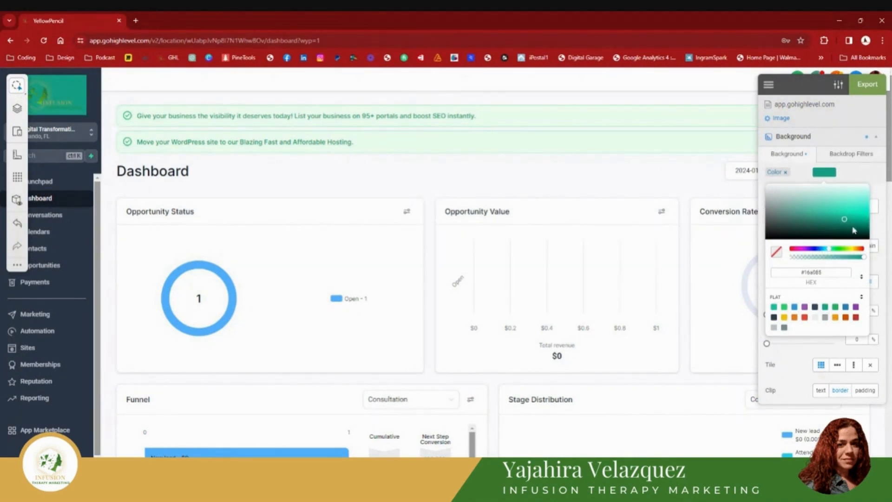
left_click(854, 175)
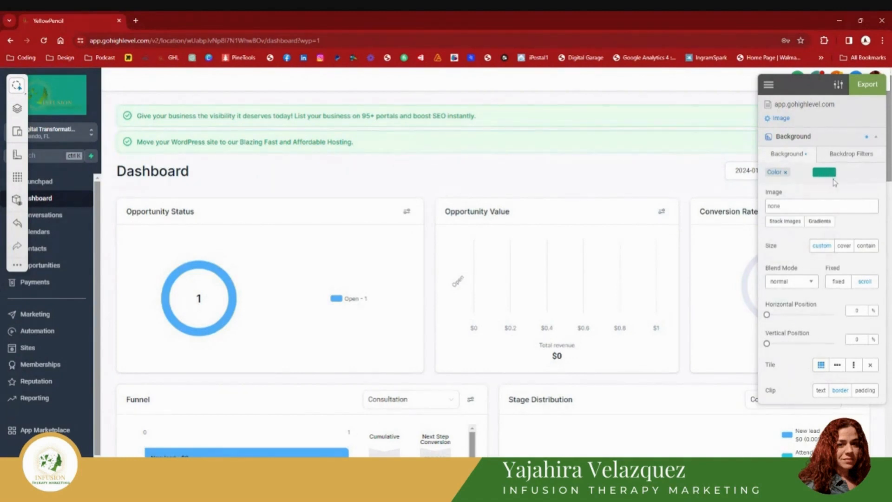
left_click(875, 140)
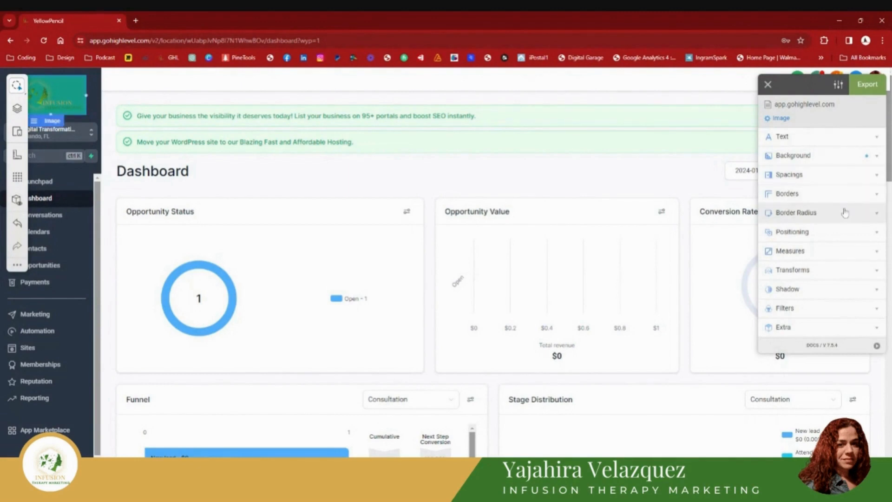
Shift the agency logo down with a relative position and a top offset of 8 px.
left_click(812, 233)
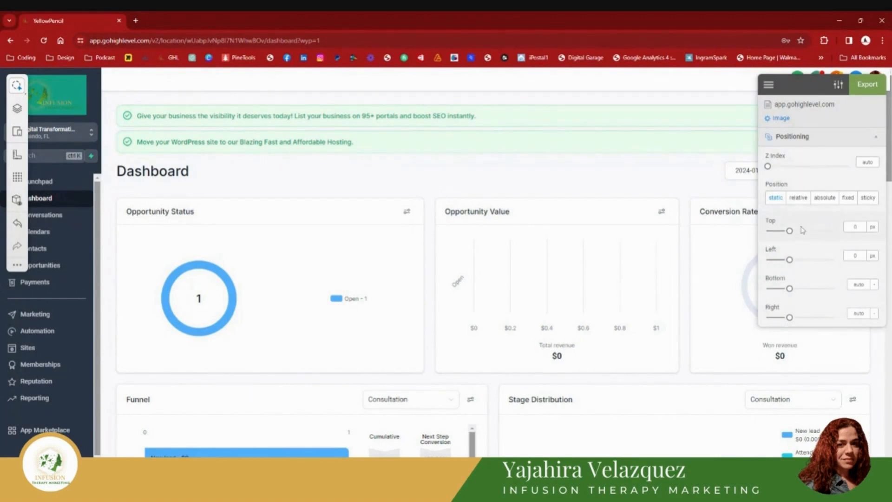
mouse_move(789, 231)
left_mouse_down()
mouse_move(782, 238)
mouse_move(803, 238)
mouse_move(790, 245)
left_mouse_up()
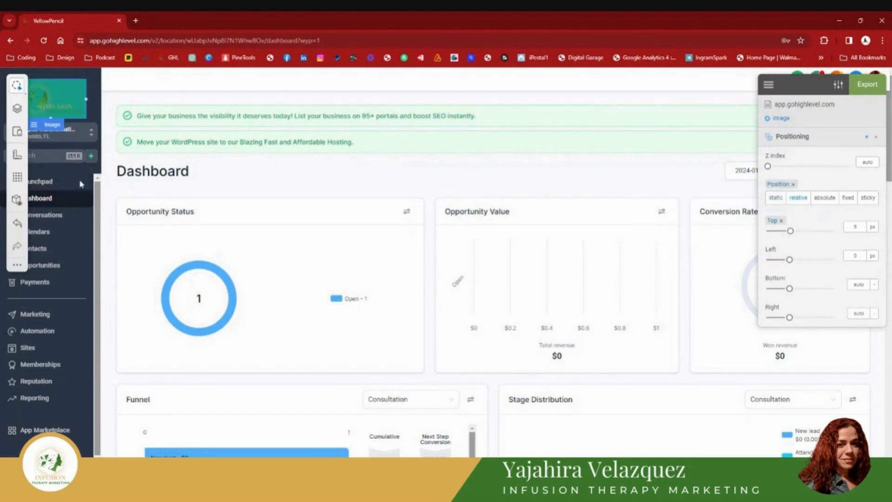
key("Escape")
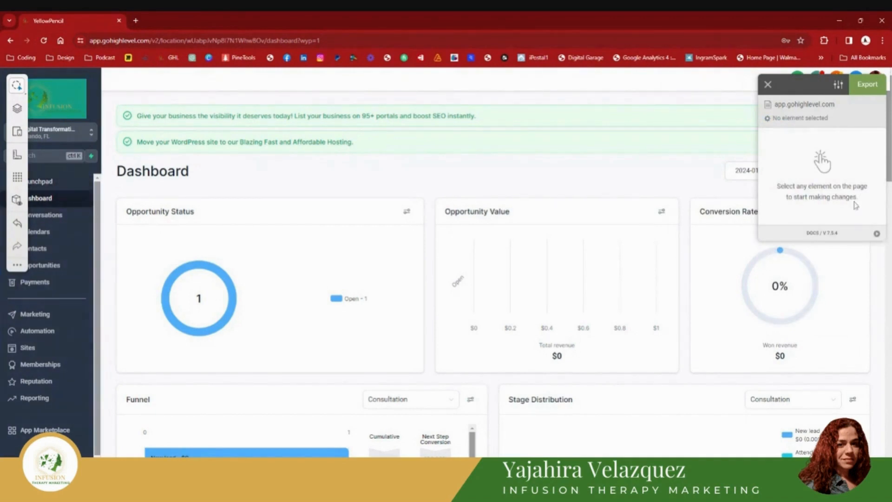
Change the text color of the Launchpad label in the navigation to red, #be4646.
left_click(45, 185)
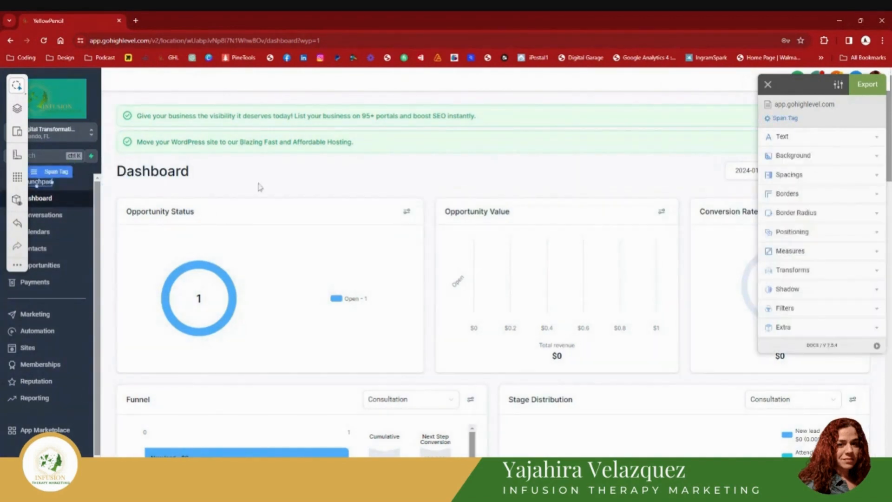
left_click(803, 139)
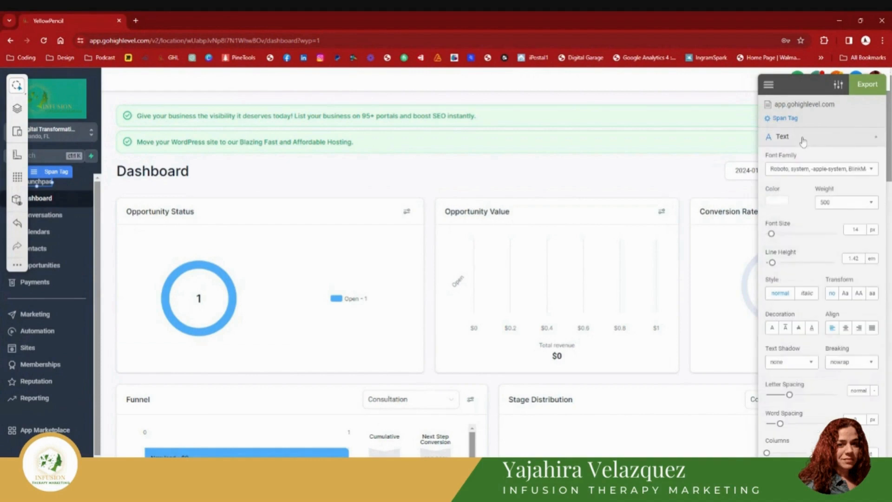
left_click(783, 203)
left_click(817, 241)
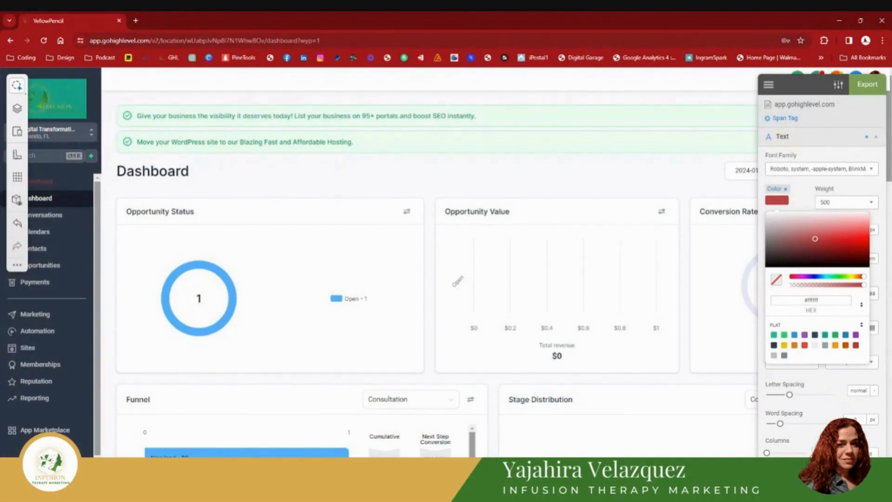
Export the CSS code, copy all of it, and exit the visual editor.
left_click(867, 89)
left_click(867, 88)
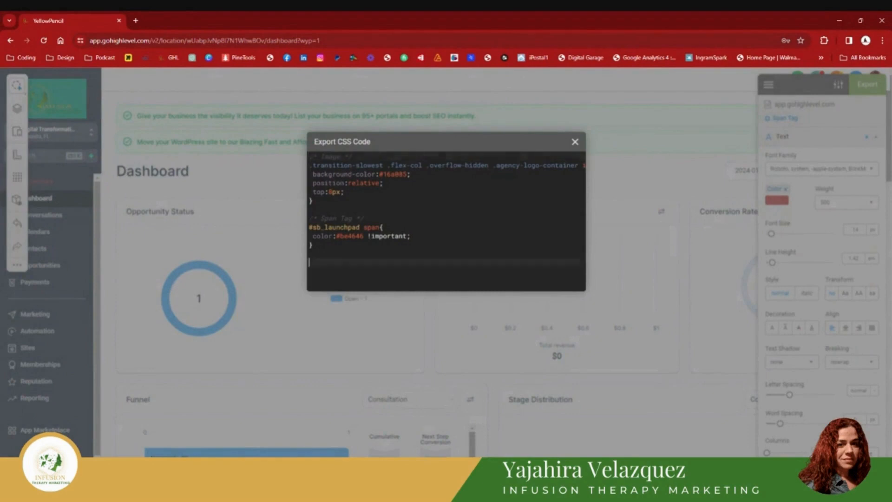
left_click_drag(309, 261, 304, 157)
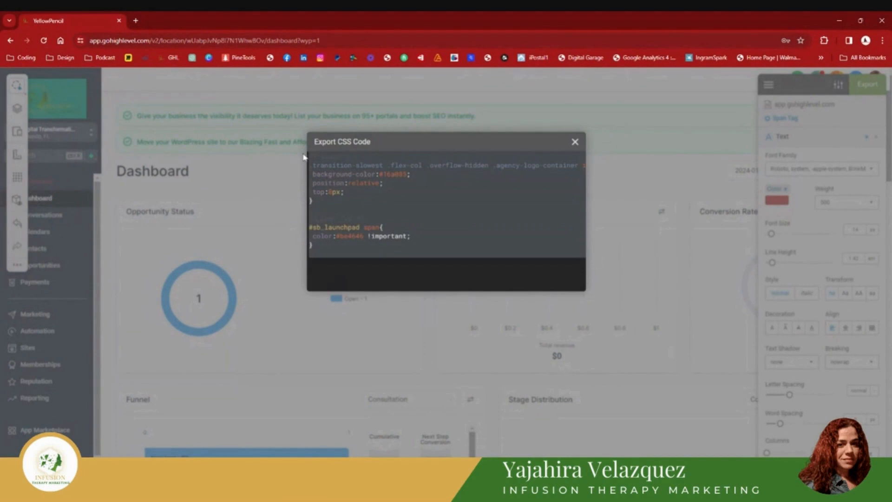
left_click(575, 142)
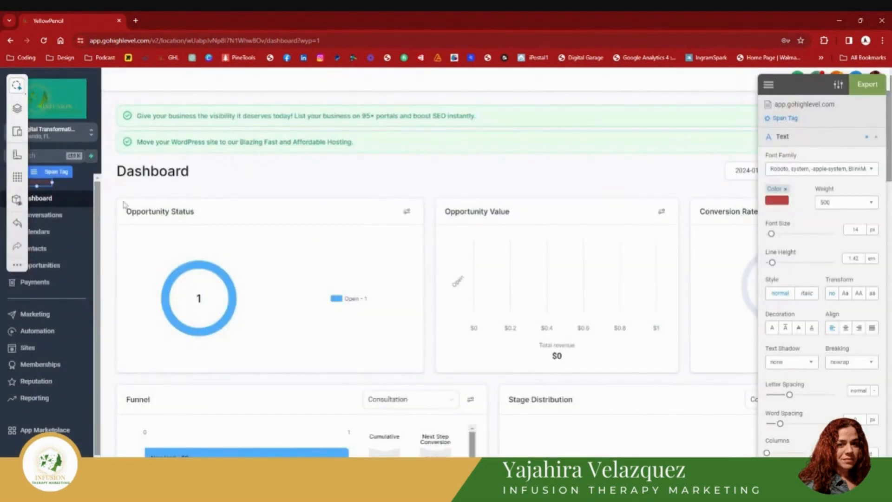
key("Escape")
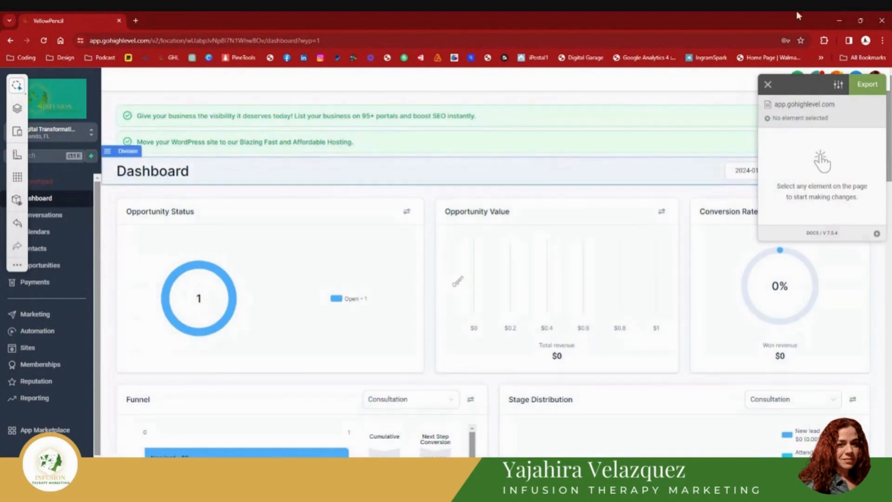
left_click(768, 86)
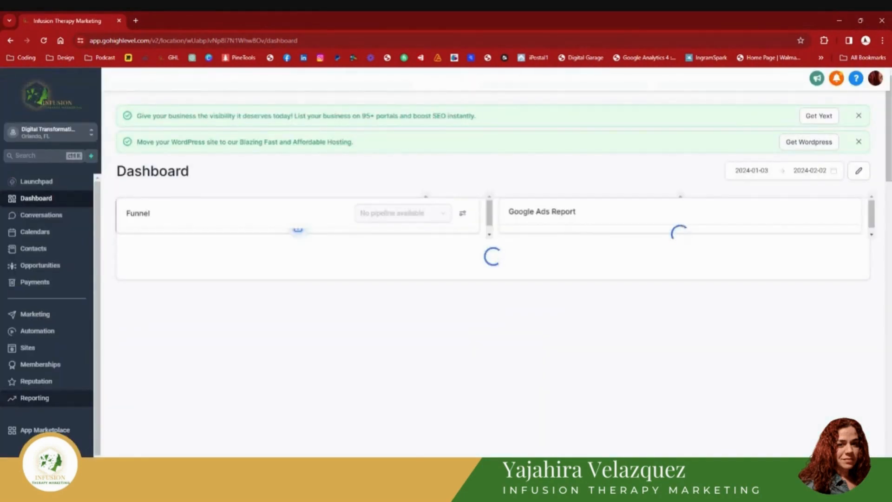
Switch from the sub-account to the agency view and open the agency's Company settings.
scroll(69, 346, "down", 1)
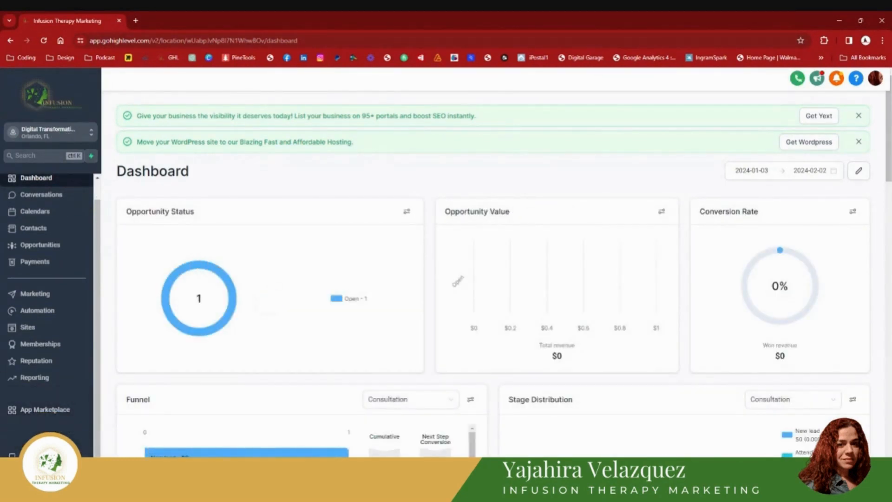
left_click(32, 479)
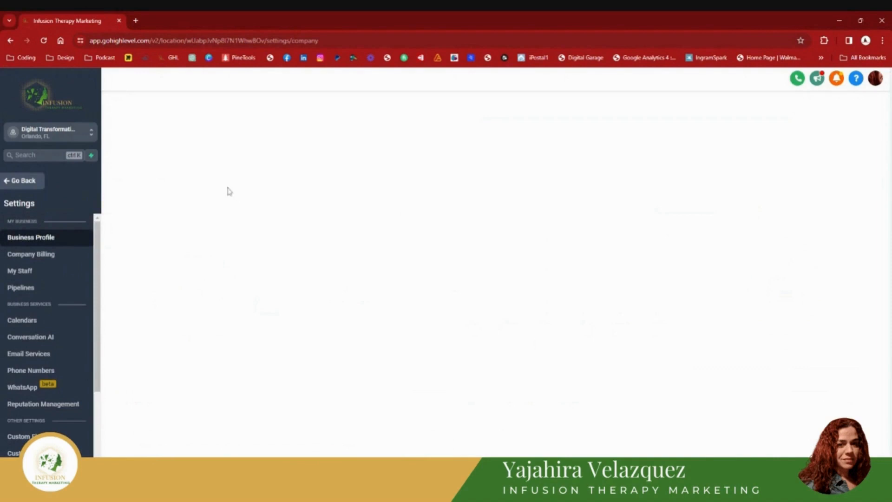
left_click(73, 133)
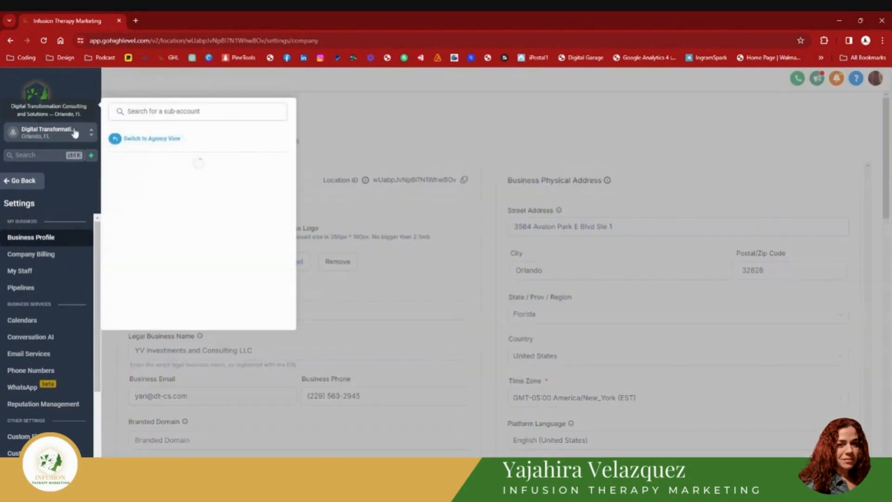
left_click(141, 139)
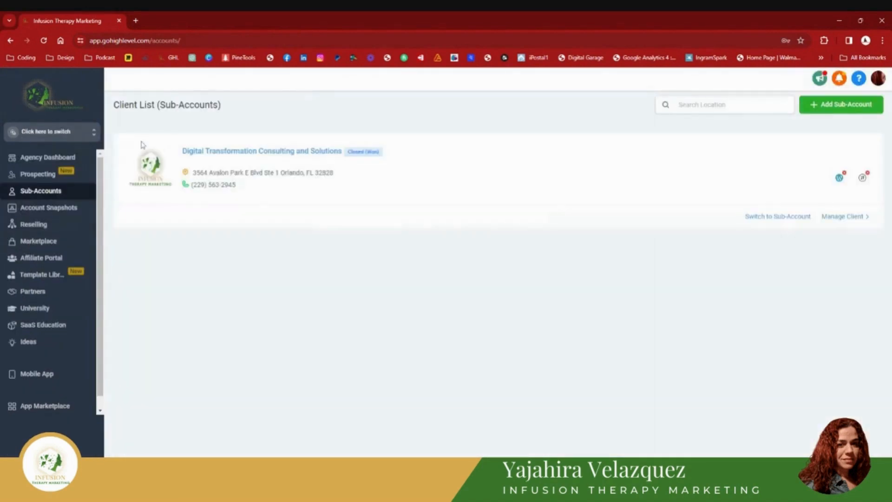
left_click(31, 479)
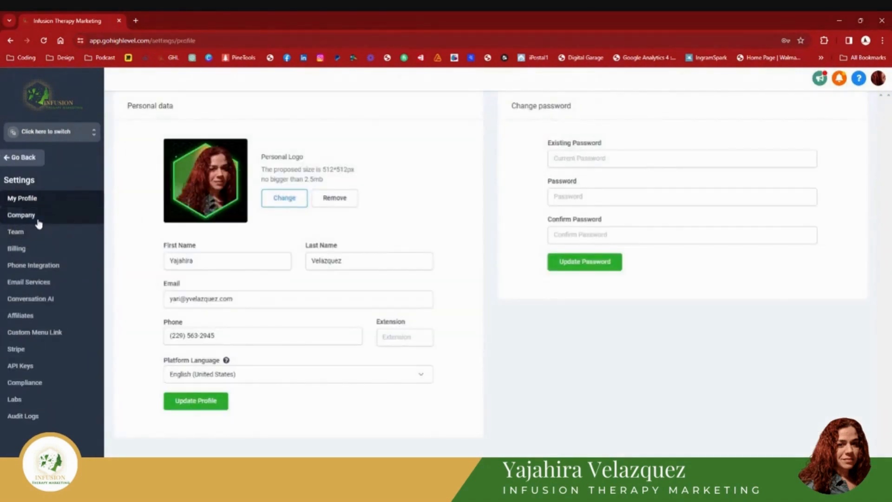
left_click(36, 216)
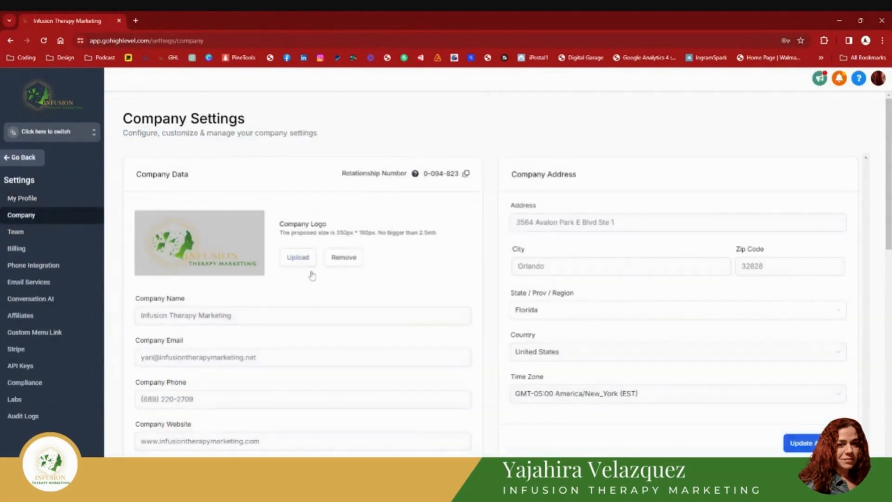
Append the copied logo and Launchpad rules to the end of the company's Custom CSS and review the added code.
scroll(308, 273, "down", 2)
scroll(497, 274, "down", 10)
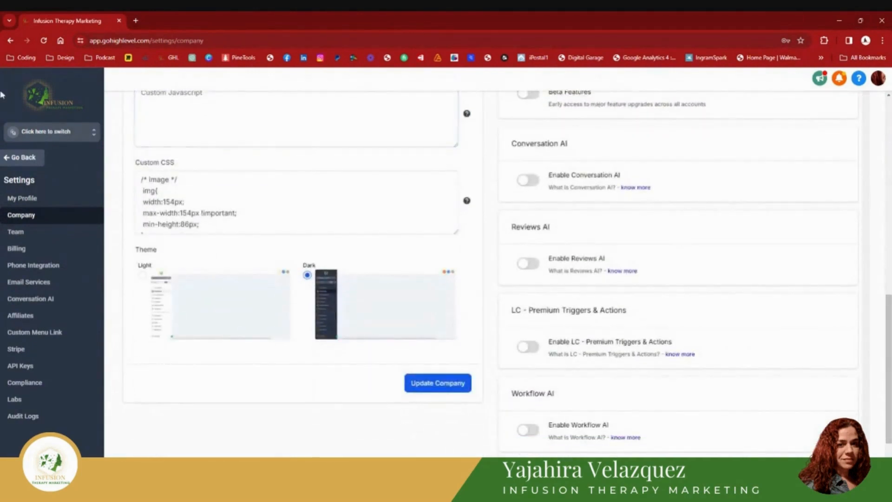
scroll(296, 202, "down", 6)
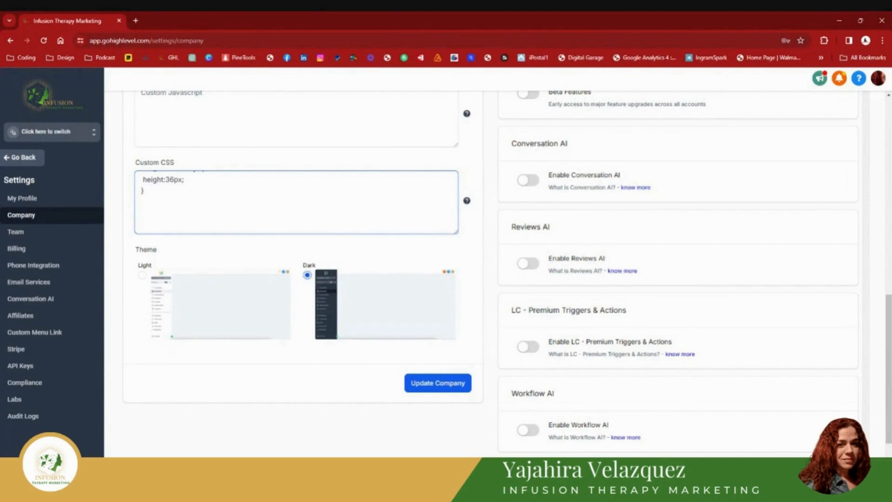
type("/* Span Tag */ #sb_launchpad span{  color:#be4646 !important; }")
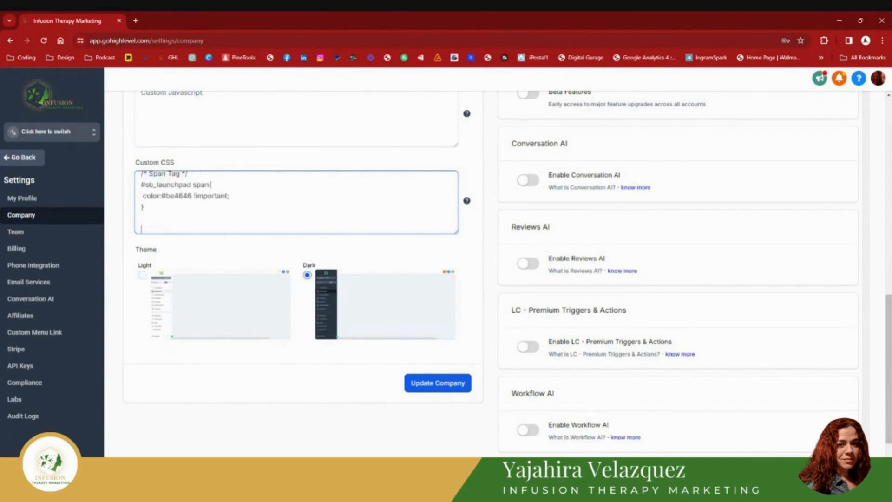
scroll(297, 202, "up", 3)
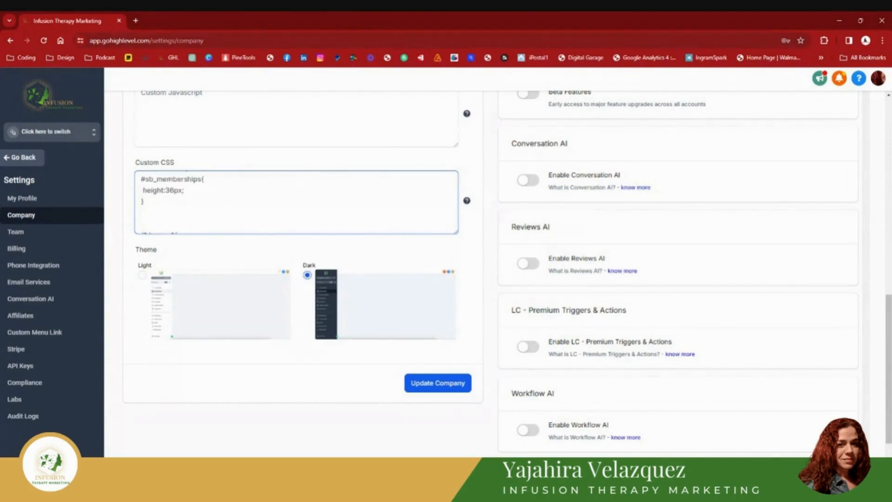
Save the company settings with the added logo and Launchpad CSS rules, and reload the page to apply them.
scroll(296, 202, "down", 1)
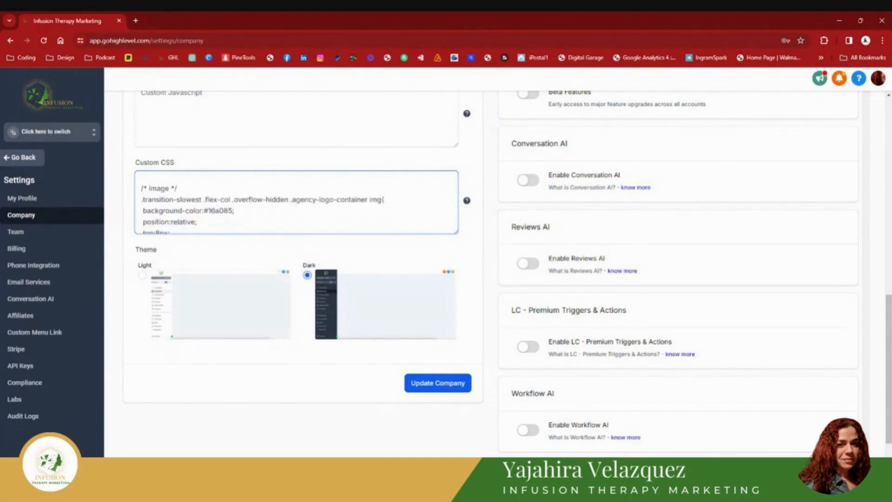
scroll(297, 202, "down", 3)
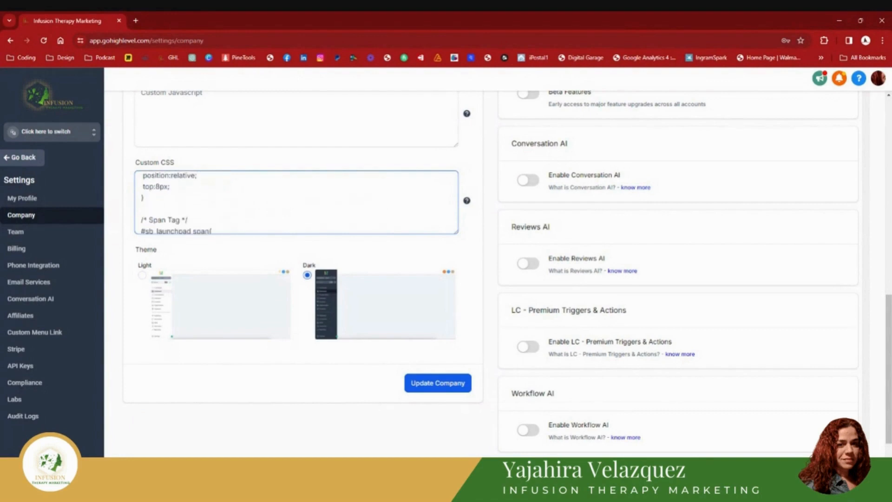
left_click(426, 387)
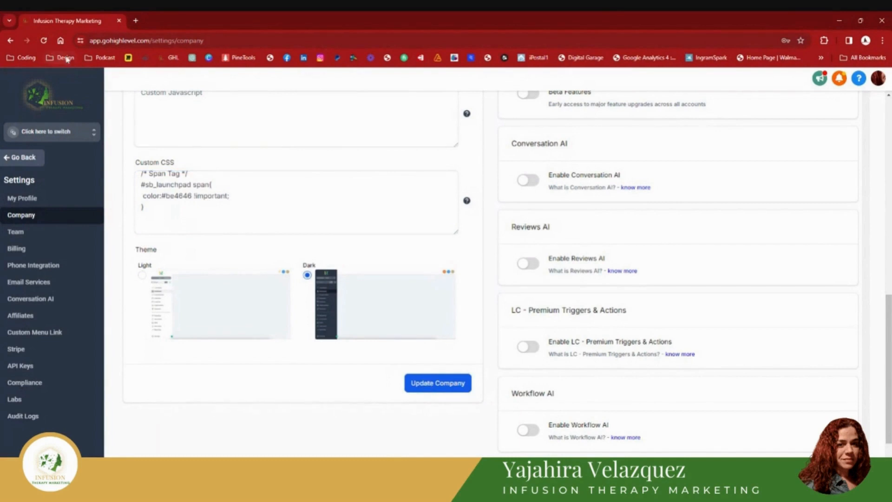
left_click(45, 41)
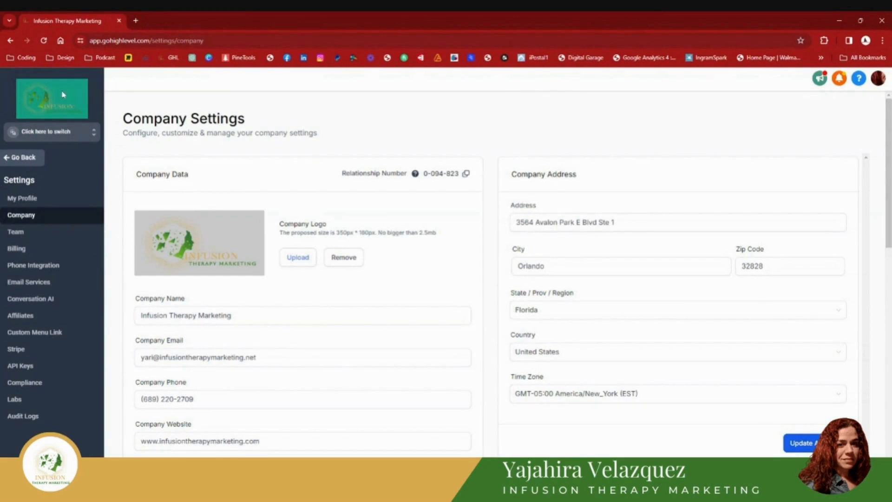
Check the new styling in the Digital Transformation Consulting and Solutions sub-account, and return to the agency's Company settings.
left_click(87, 135)
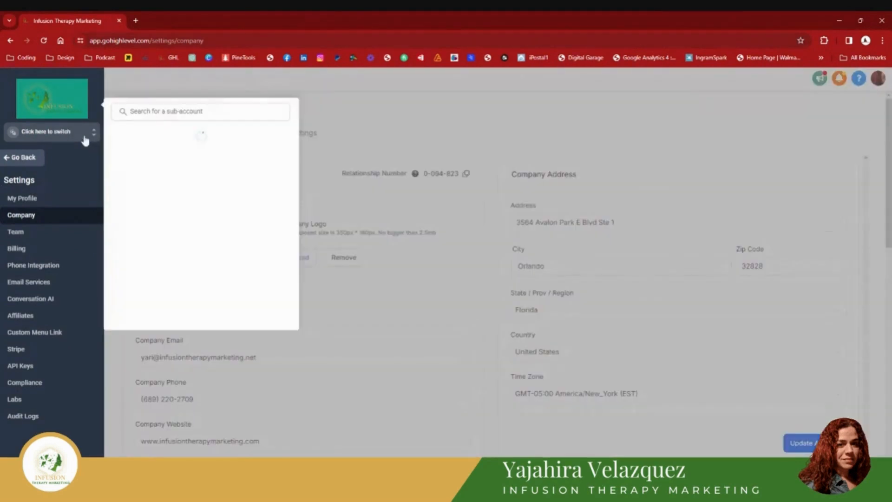
left_click(150, 203)
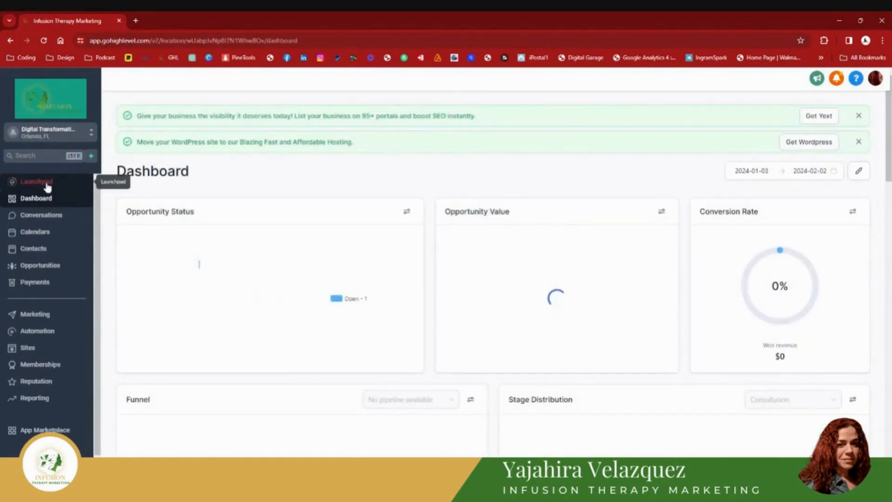
left_click(88, 137)
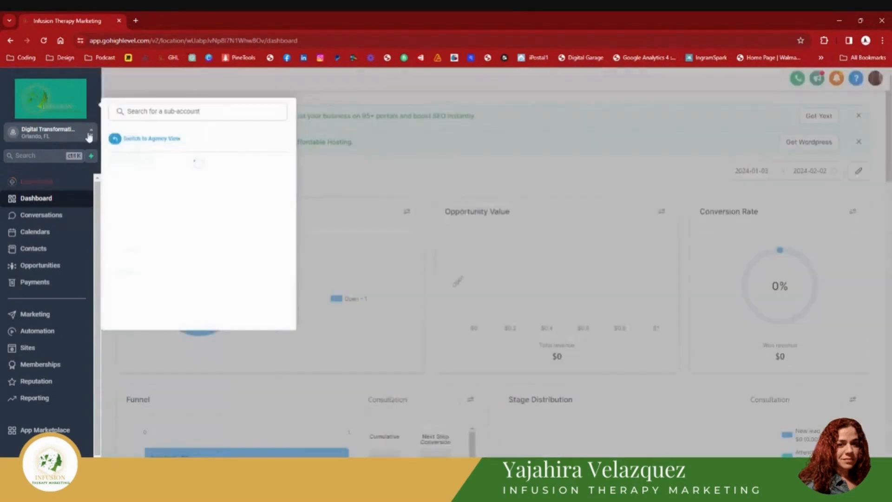
left_click(125, 140)
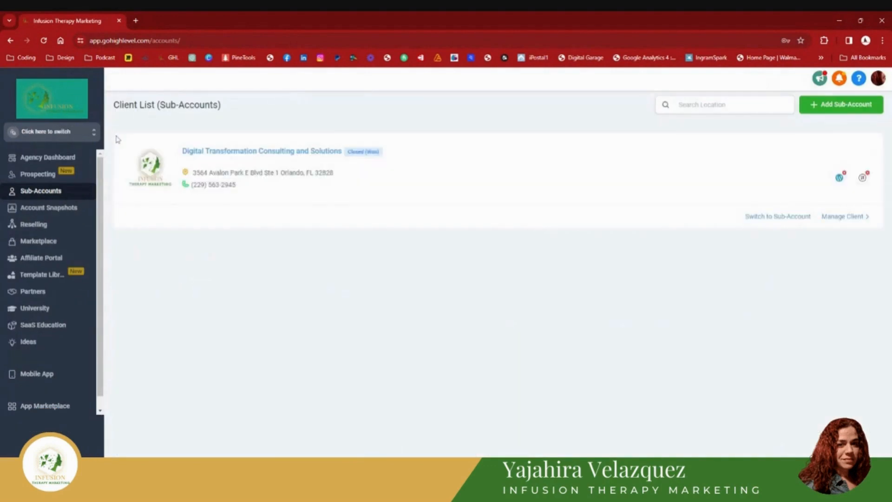
left_click(37, 464)
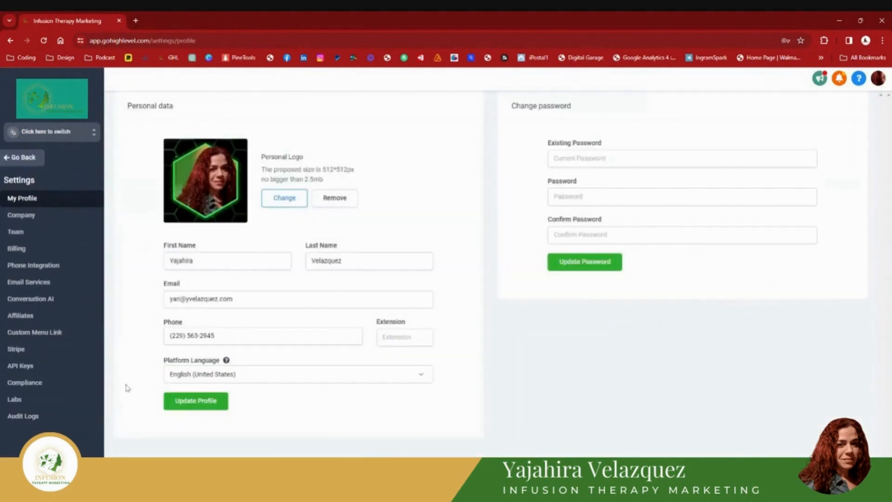
left_click(42, 218)
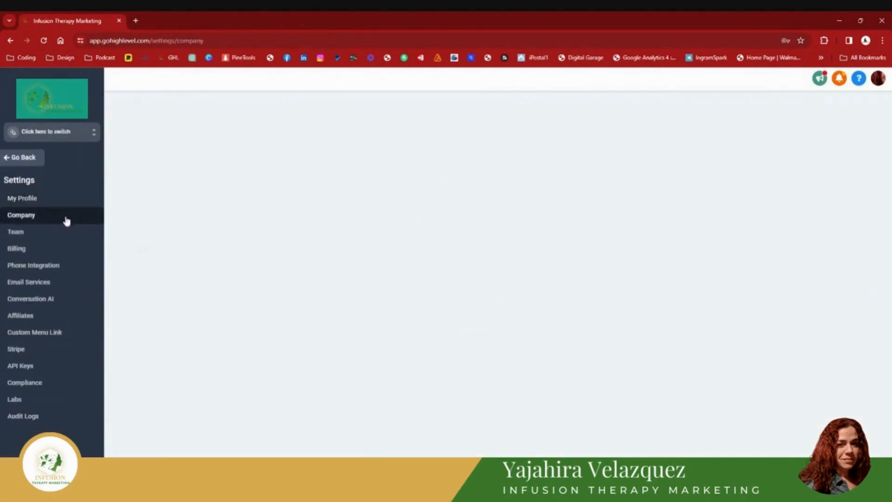
Delete the added logo image and Launchpad span rules from the end of the Custom CSS, save the company settings and reload the page.
scroll(245, 214, "down", 10)
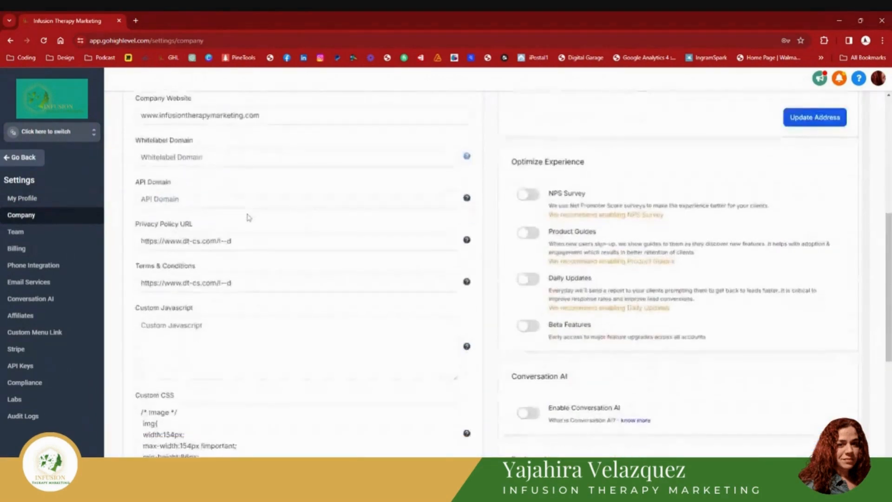
scroll(296, 248, "down", 5)
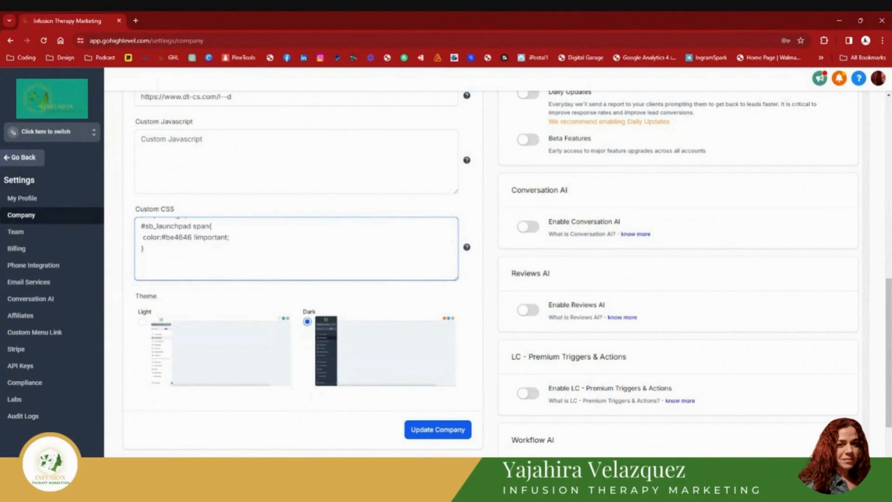
key("shift+Up")
key("shift+Up")
key("shift+Up")
key("shift+Up")
key("shift+Up")
key("shift+Up")
key("shift+Up")
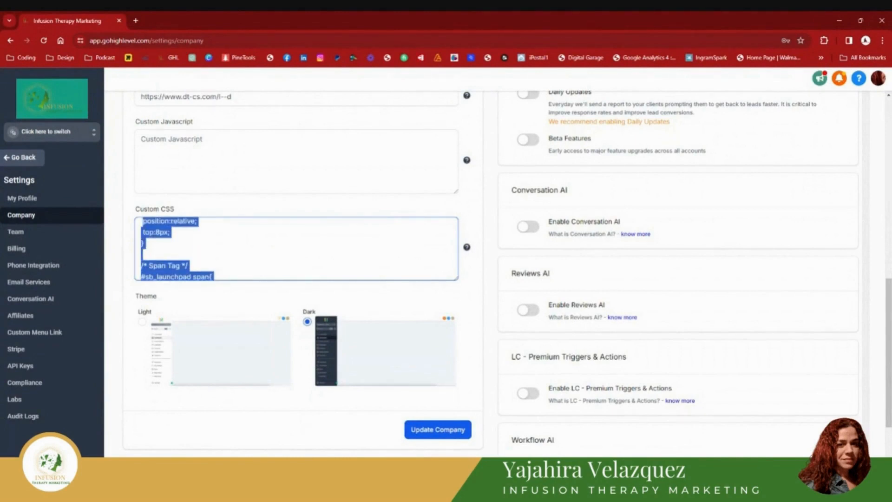
key("shift+Up")
key("shift+Up")
key("shift+Up")
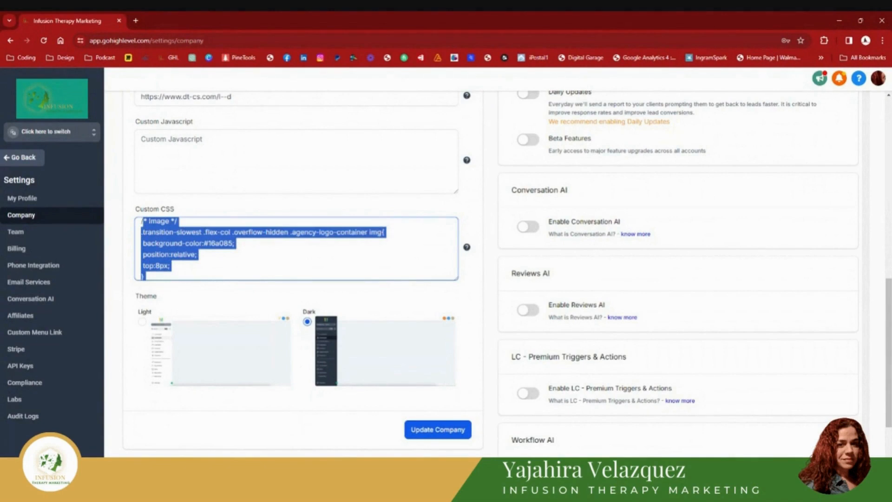
key("shift+Left")
scroll(296, 249, "up", 1)
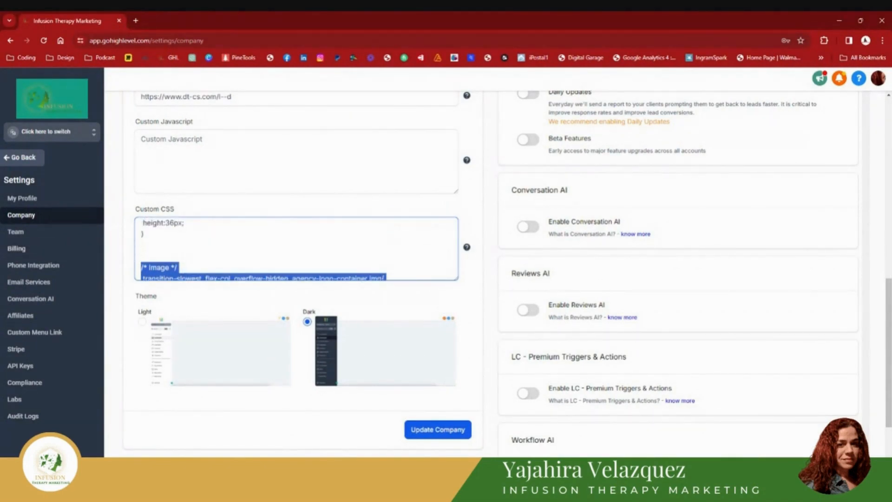
key("BackSpace")
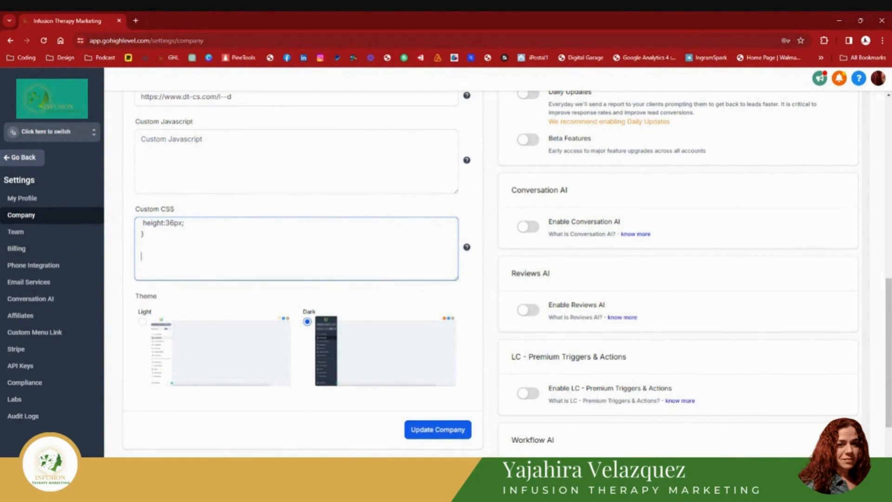
key("BackSpace")
left_click(433, 433)
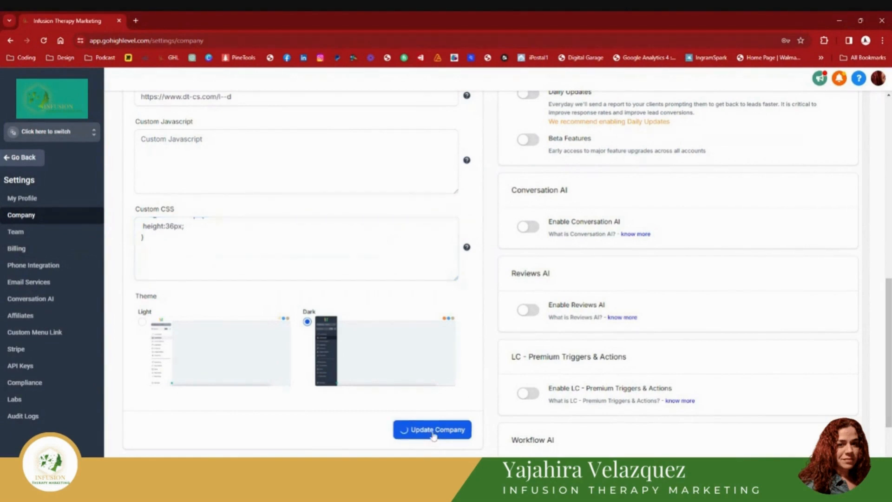
left_click(44, 42)
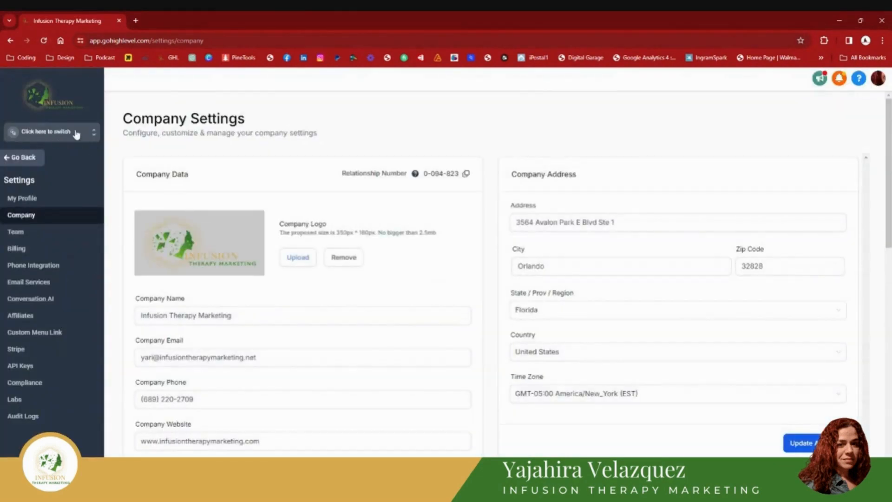
Switch from the agency view to the Digital Transformation Consulting and Solutions sub-account.
left_click(52, 134)
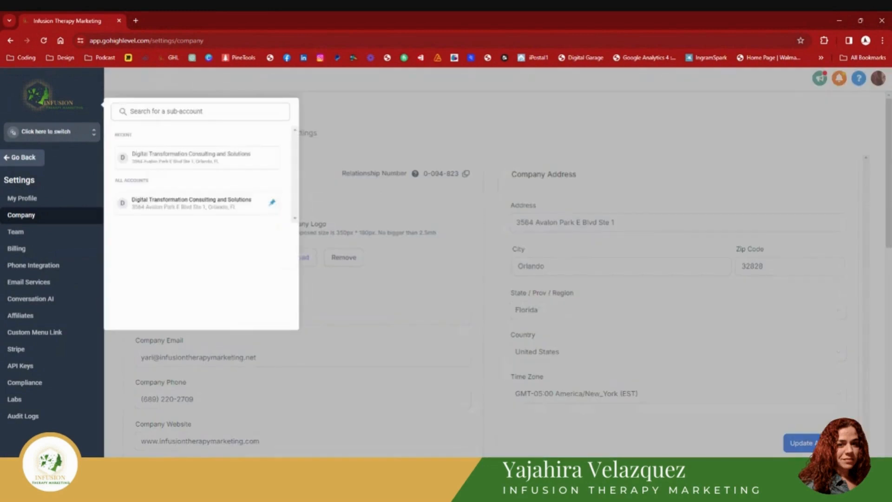
left_click(153, 214)
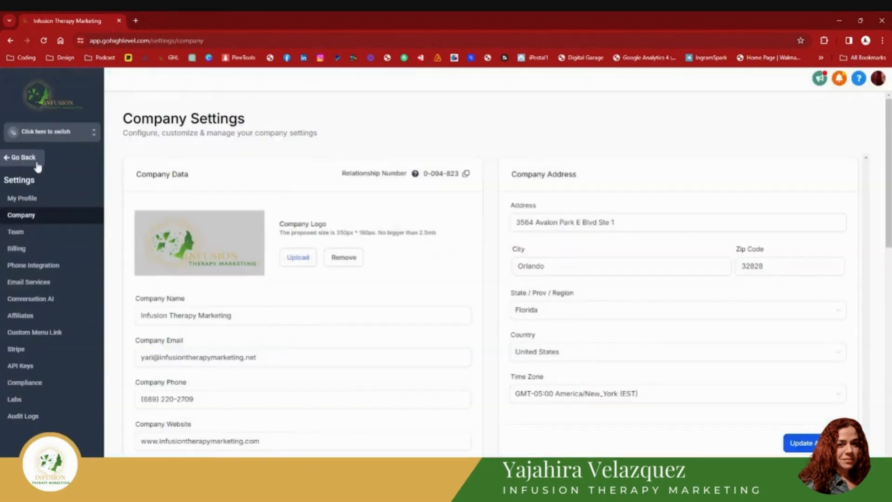